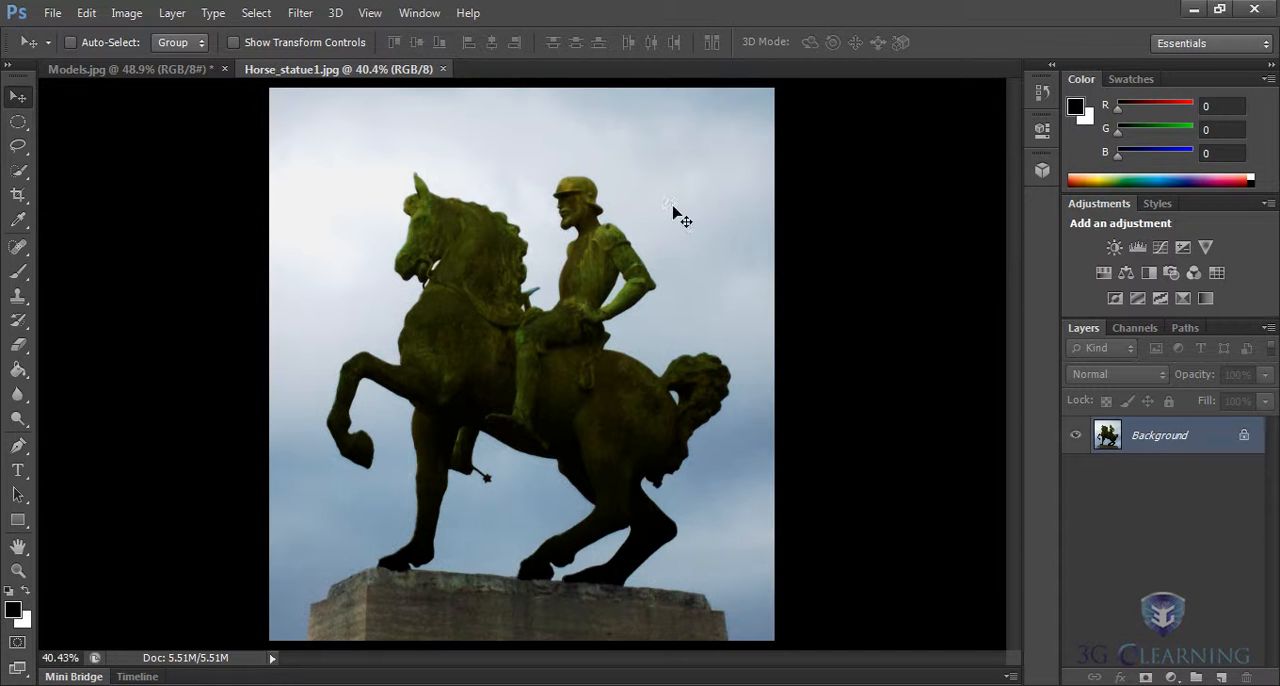
Show the grid over the horse statue image.
{"action": "left_click", "coordinate": [369, 13]}
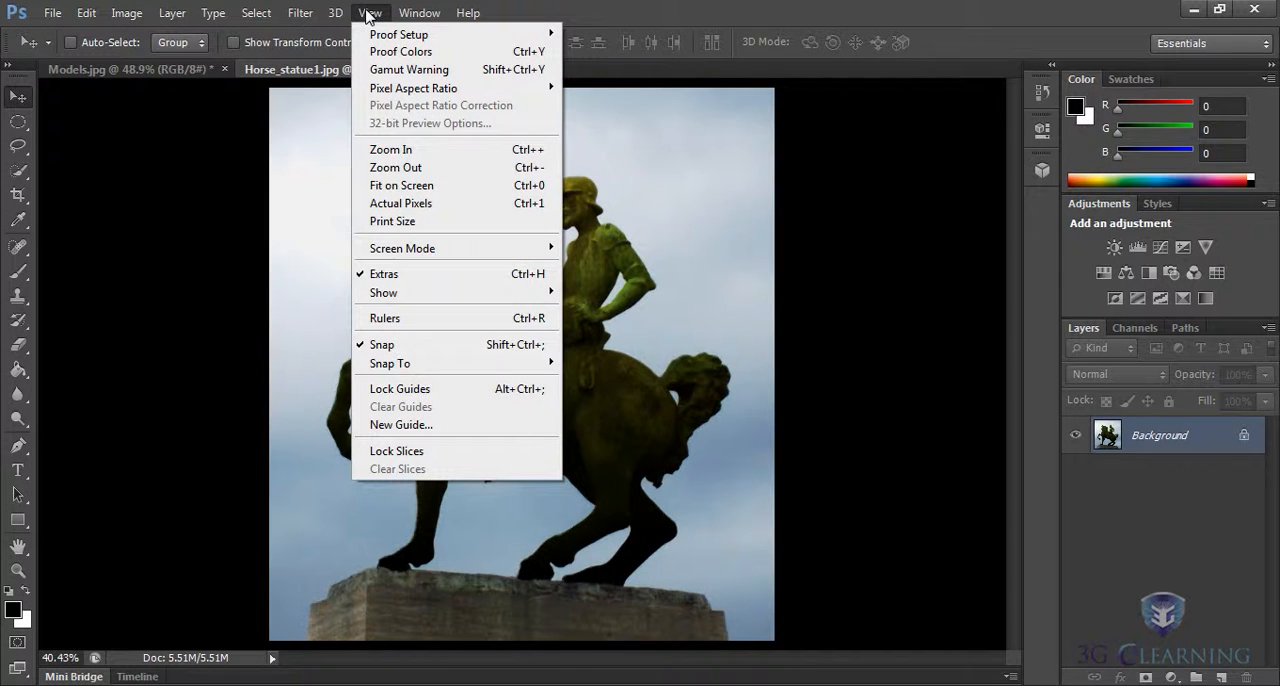
{"action": "mouse_move", "coordinate": [400, 292]}
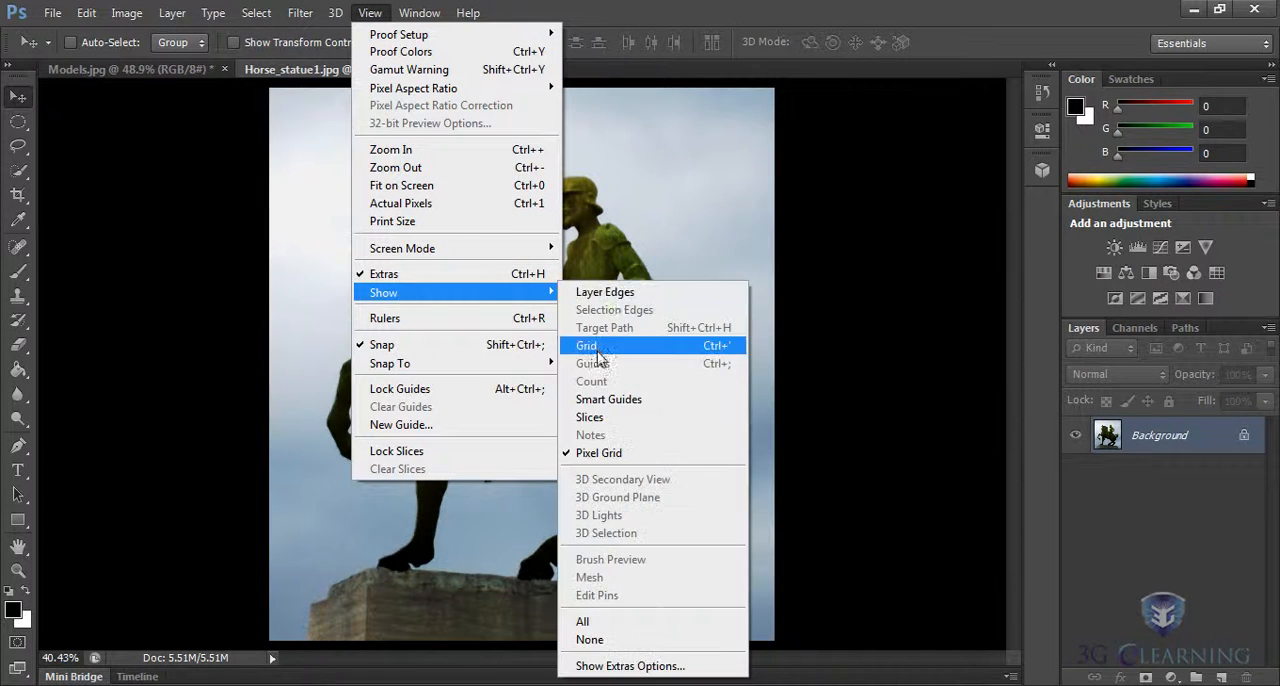
{"action": "left_click", "coordinate": [598, 345]}
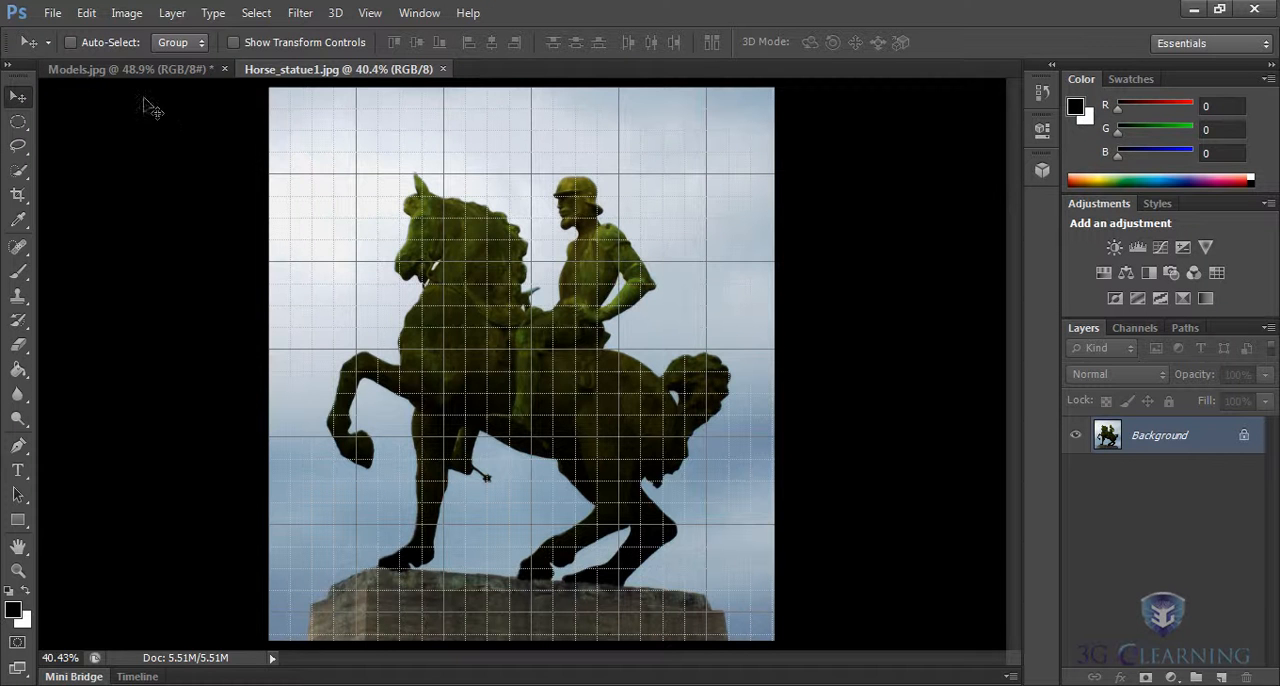
In the guides, grid and slices preferences, set a gridline every 50 percent.
{"action": "left_click", "coordinate": [87, 14]}
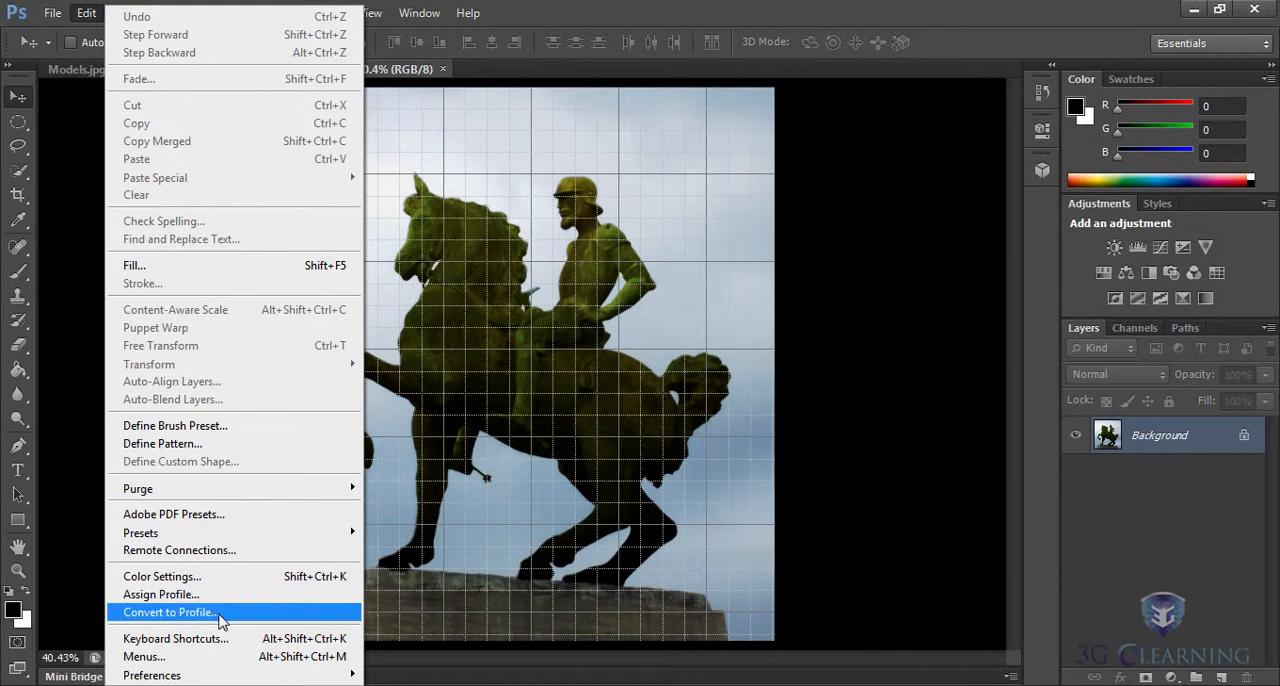
{"action": "mouse_move", "coordinate": [195, 677]}
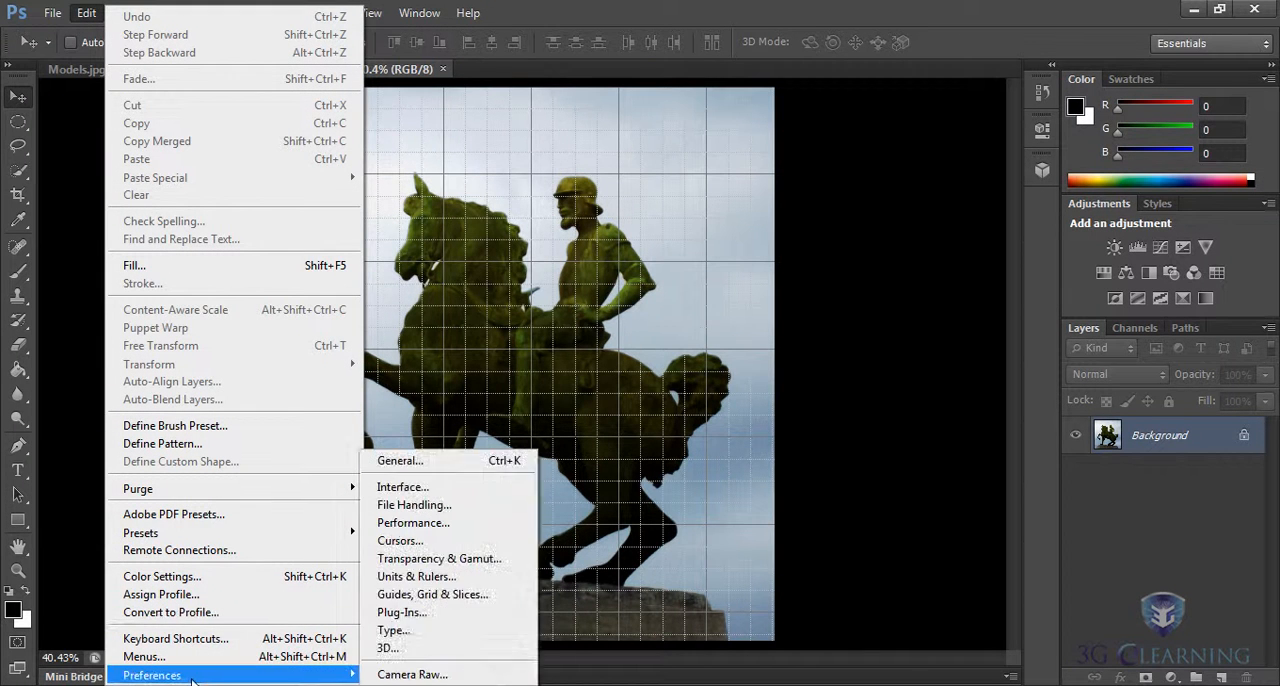
{"action": "left_click", "coordinate": [443, 600]}
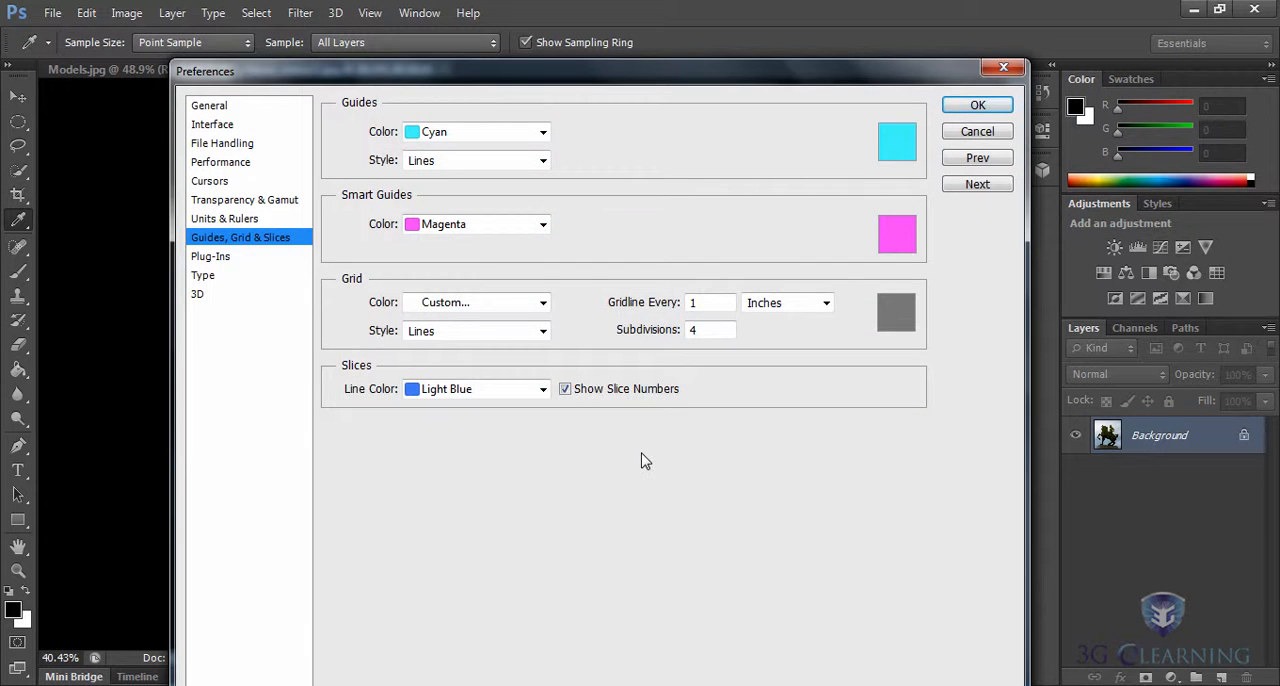
{"action": "left_click_drag", "start_coordinate": [505, 81], "coordinate": [775, 48]}
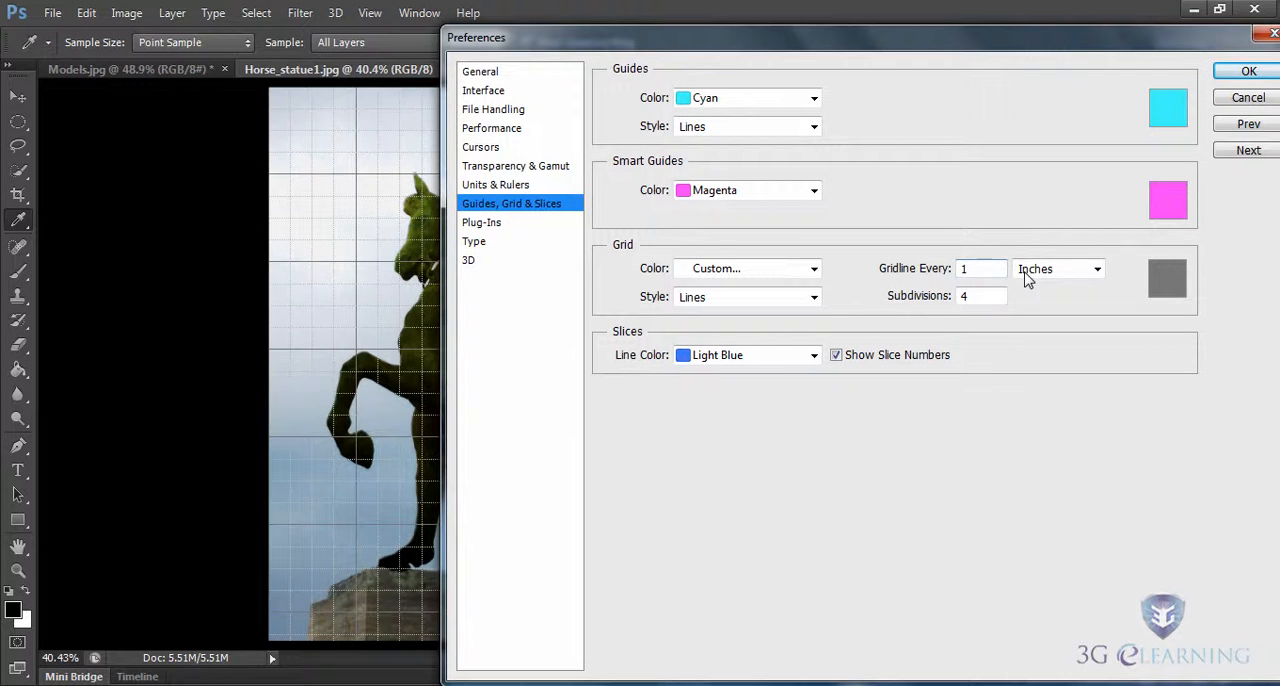
{"action": "double_click", "coordinate": [978, 270]}
{"action": "type", "text": "50"}
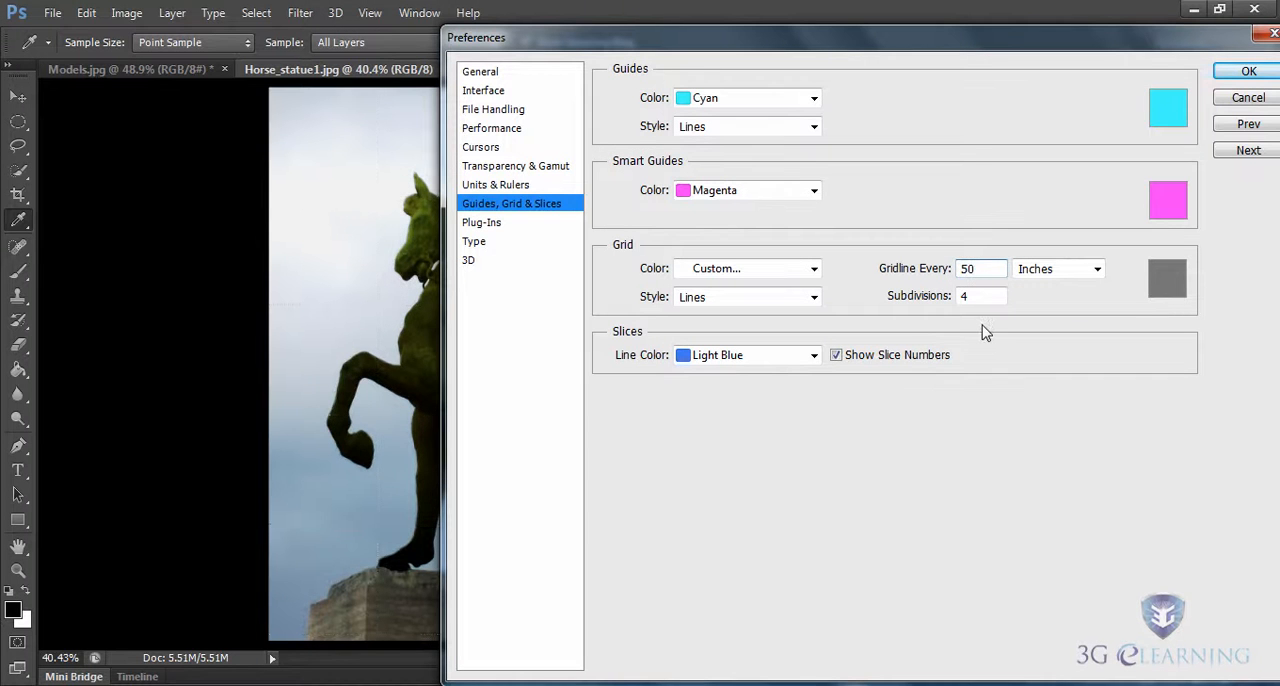
{"action": "left_click", "coordinate": [1096, 270]}
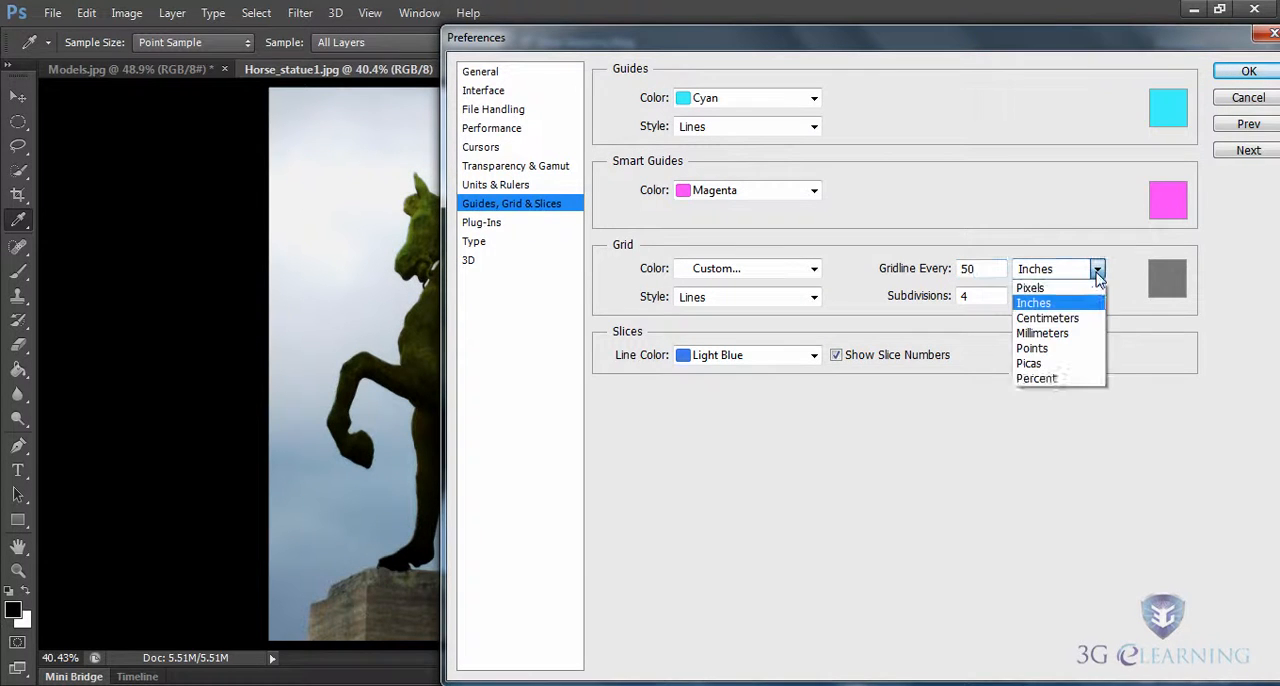
{"action": "left_click", "coordinate": [1036, 379]}
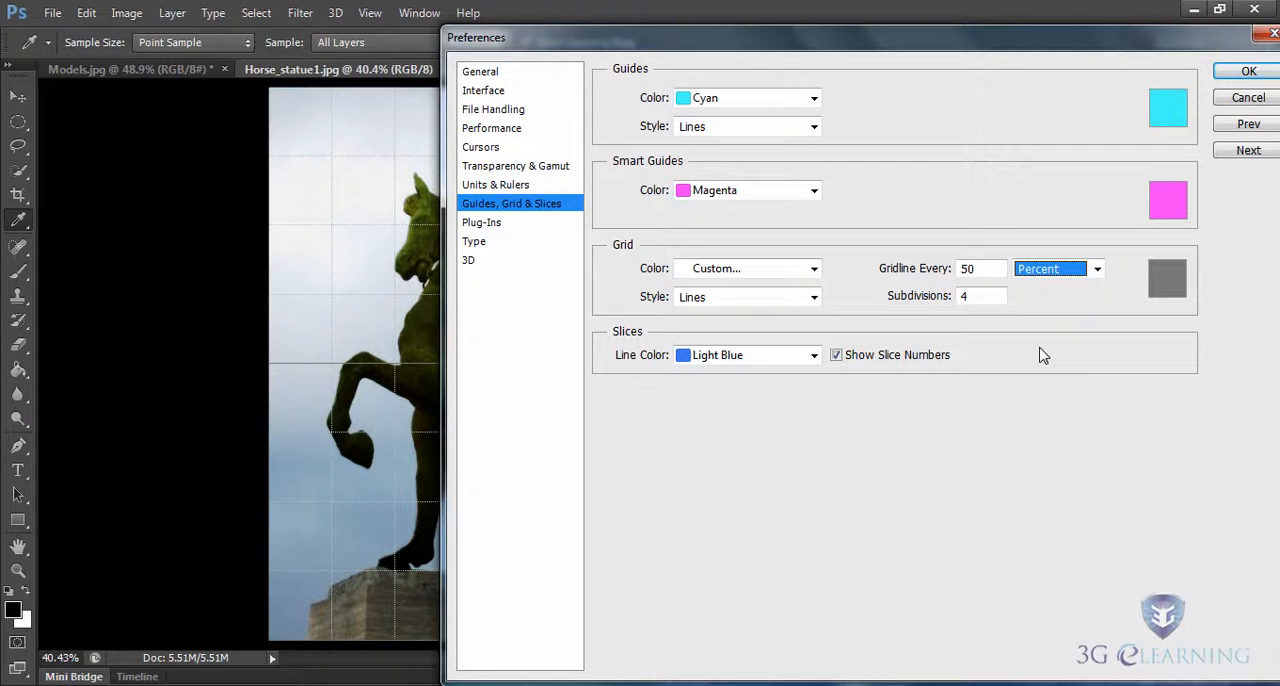
Set the grid subdivisions to 1, apply the preferences and activate the Move tool.
{"action": "left_click", "coordinate": [1040, 349]}
{"action": "left_click_drag", "start_coordinate": [972, 297], "coordinate": [948, 298]}
{"action": "type", "text": "1"}
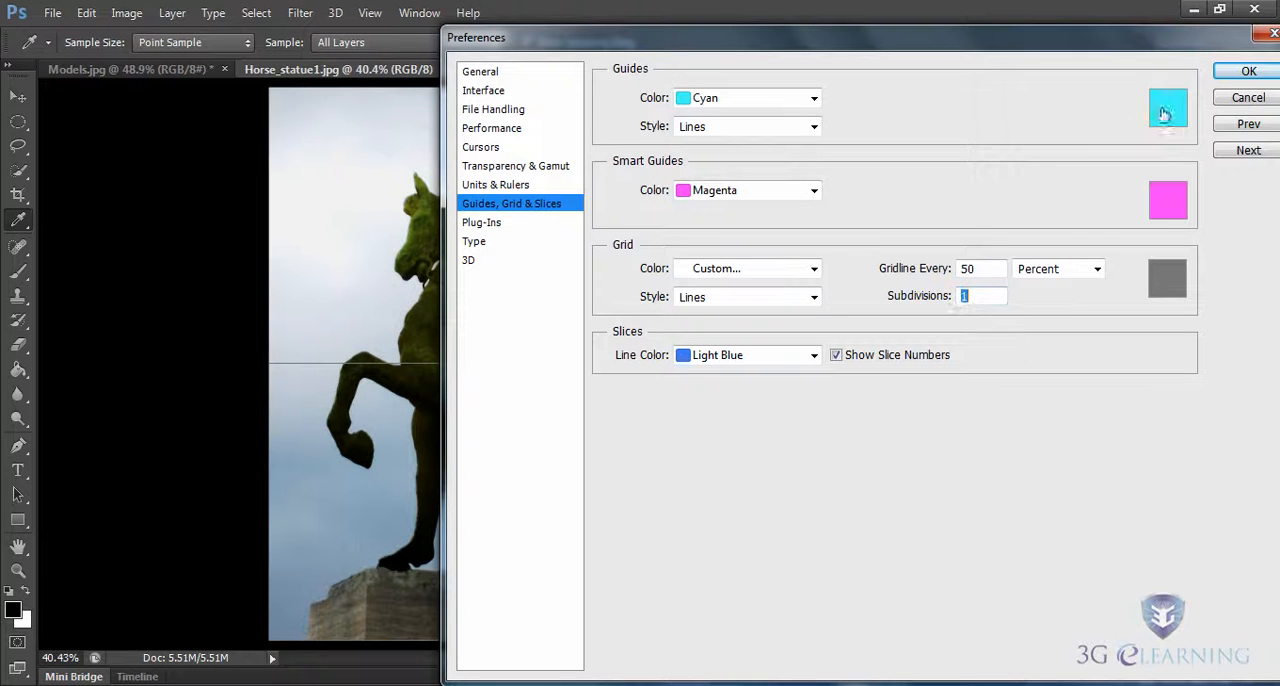
{"action": "left_click", "coordinate": [1245, 72]}
{"action": "key", "text": "v"}
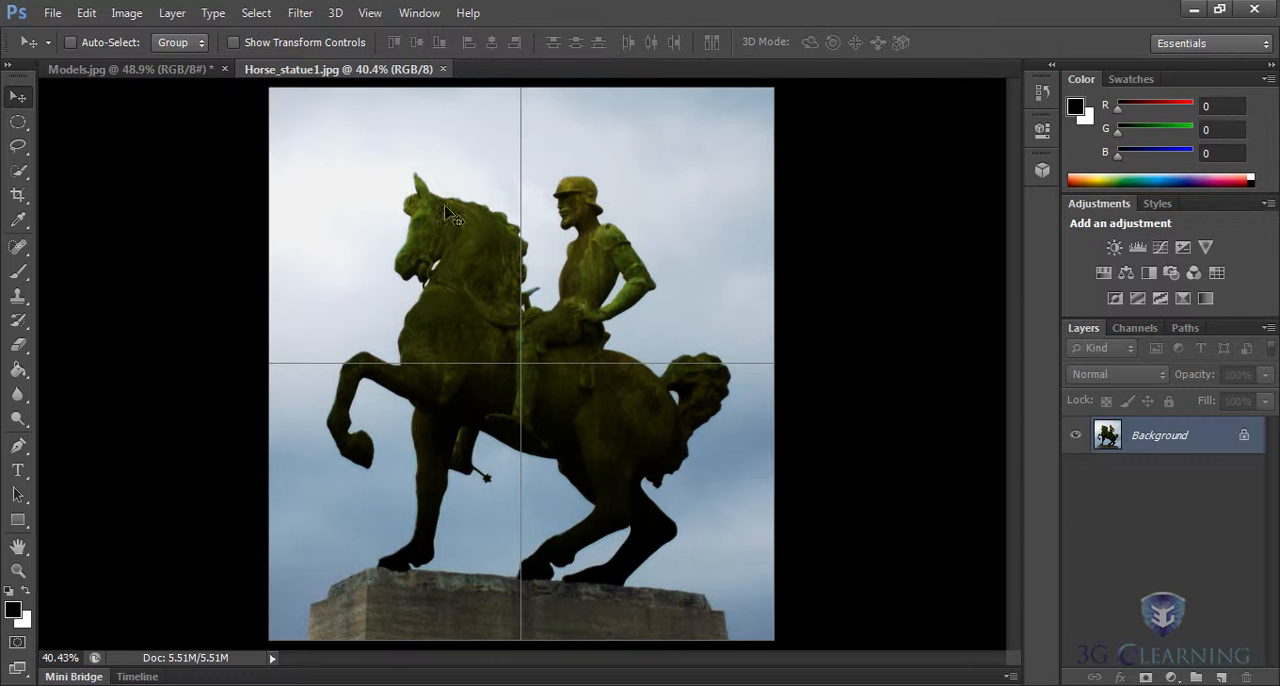
{"action": "left_click", "coordinate": [369, 13]}
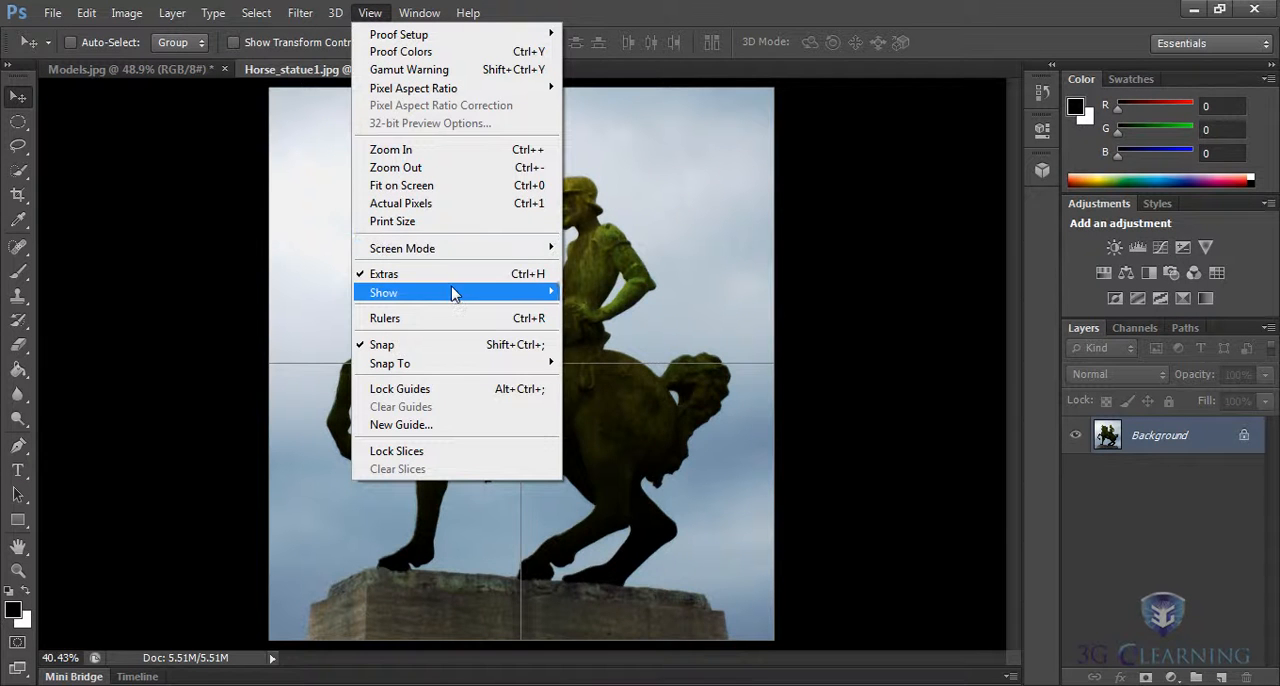
{"action": "mouse_move", "coordinate": [451, 292]}
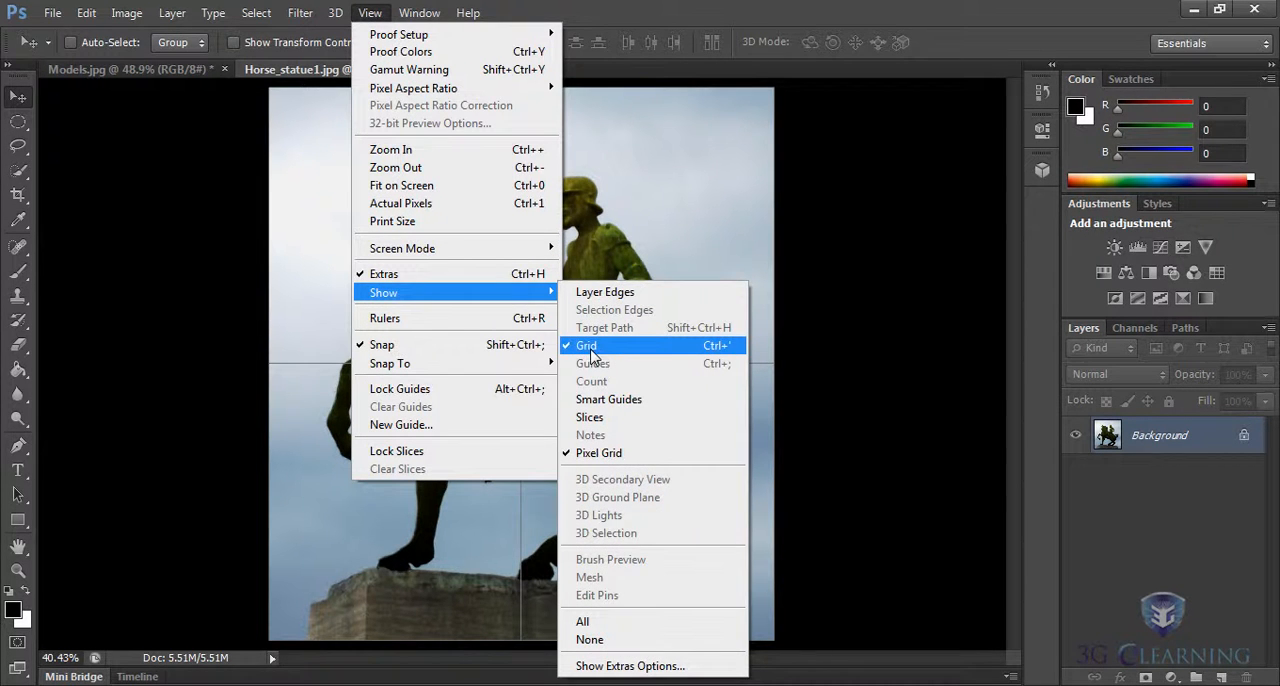
{"action": "left_click", "coordinate": [944, 42]}
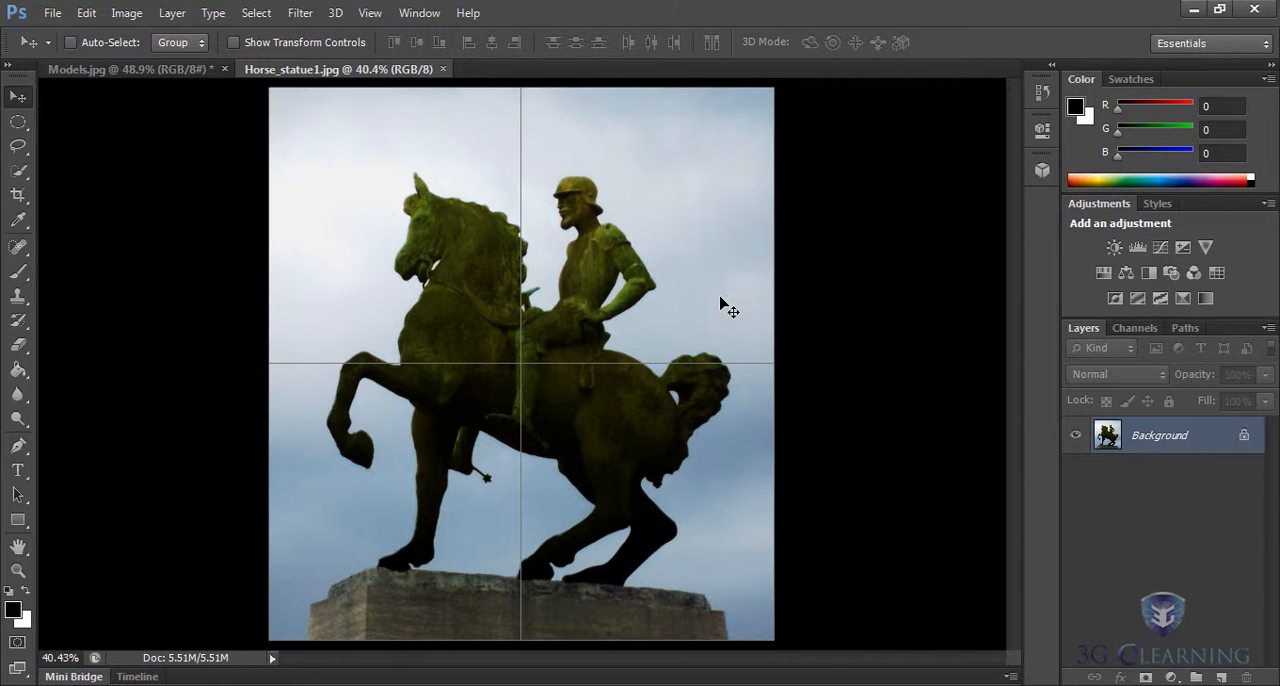
Switch from the elliptical to the Rectangular Marquee tool.
{"action": "left_click", "coordinate": [18, 122]}
{"action": "left_click_drag", "start_coordinate": [18, 122], "coordinate": [62, 121]}
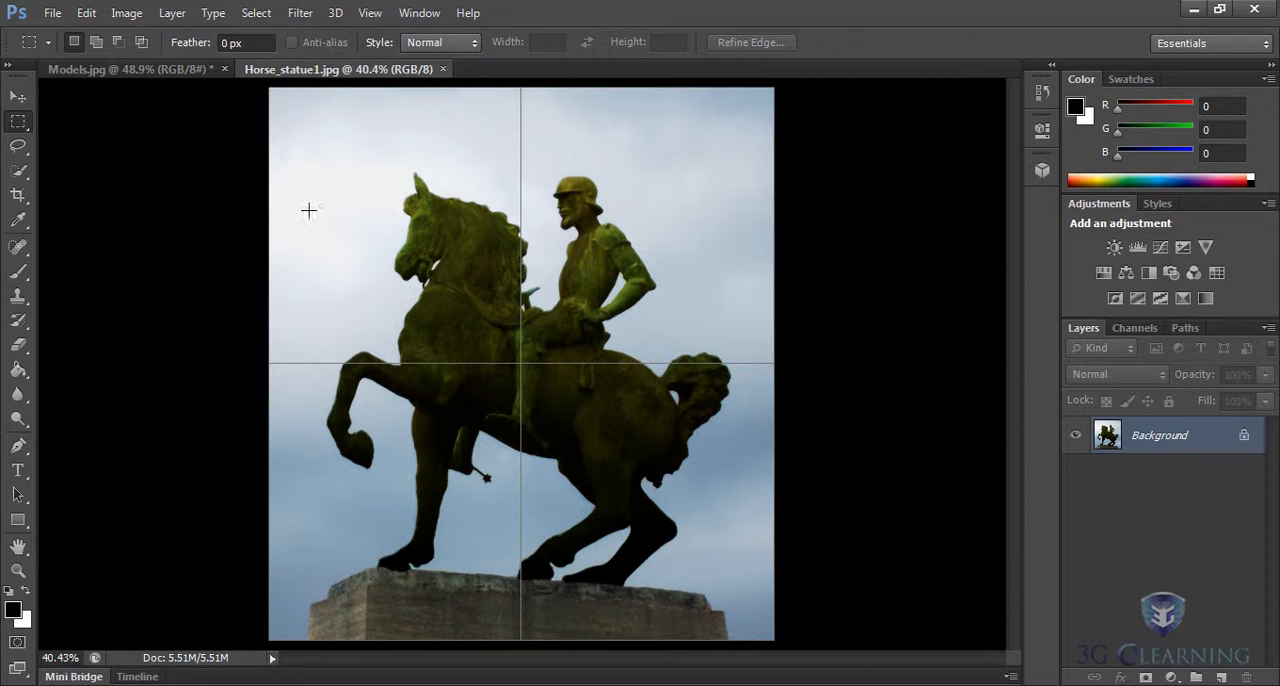
{"action": "left_click_drag", "start_coordinate": [298, 127], "coordinate": [752, 618]}
{"action": "left_click", "coordinate": [712, 395]}
{"action": "left_click_drag", "start_coordinate": [680, 230], "coordinate": [725, 286]}
{"action": "left_click", "coordinate": [741, 302]}
Draw a rectangular selection outward from the grid's center intersection, about 4.84 in wide and 6.02 in high, around the statue.
{"action": "left_click_drag", "start_coordinate": [520, 364], "coordinate": [733, 627]}
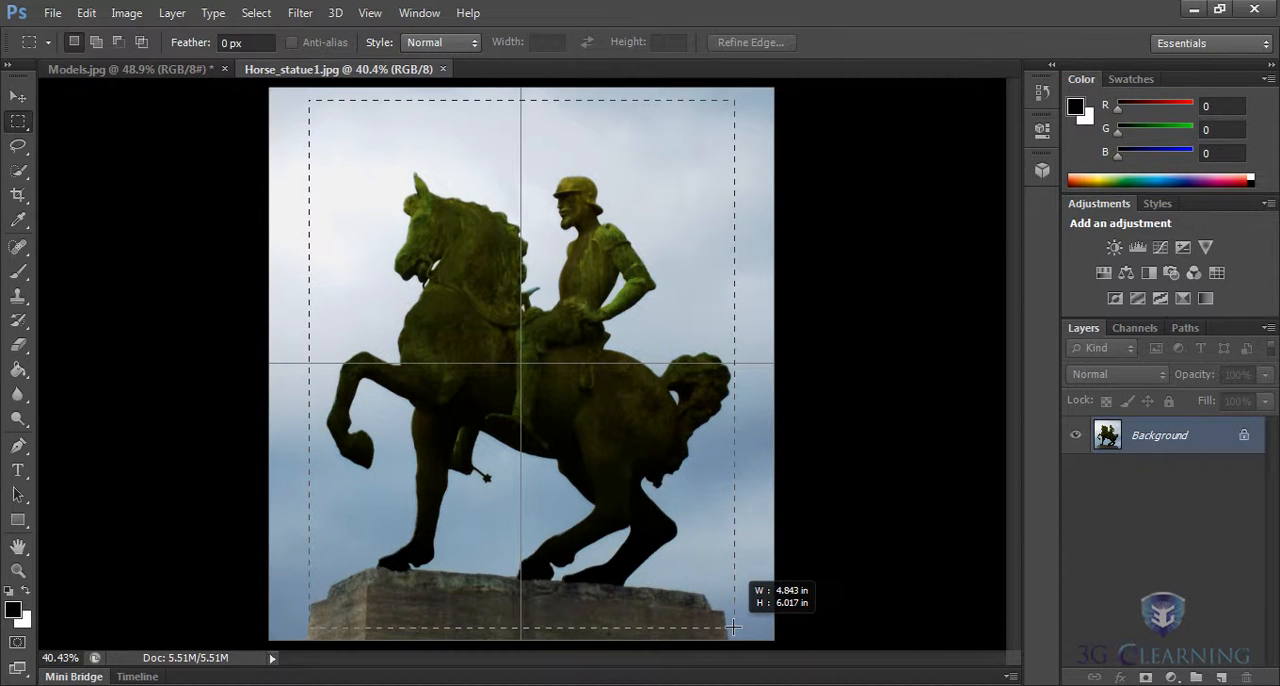
{"action": "left_click_drag", "start_coordinate": [733, 627], "coordinate": [733, 627]}
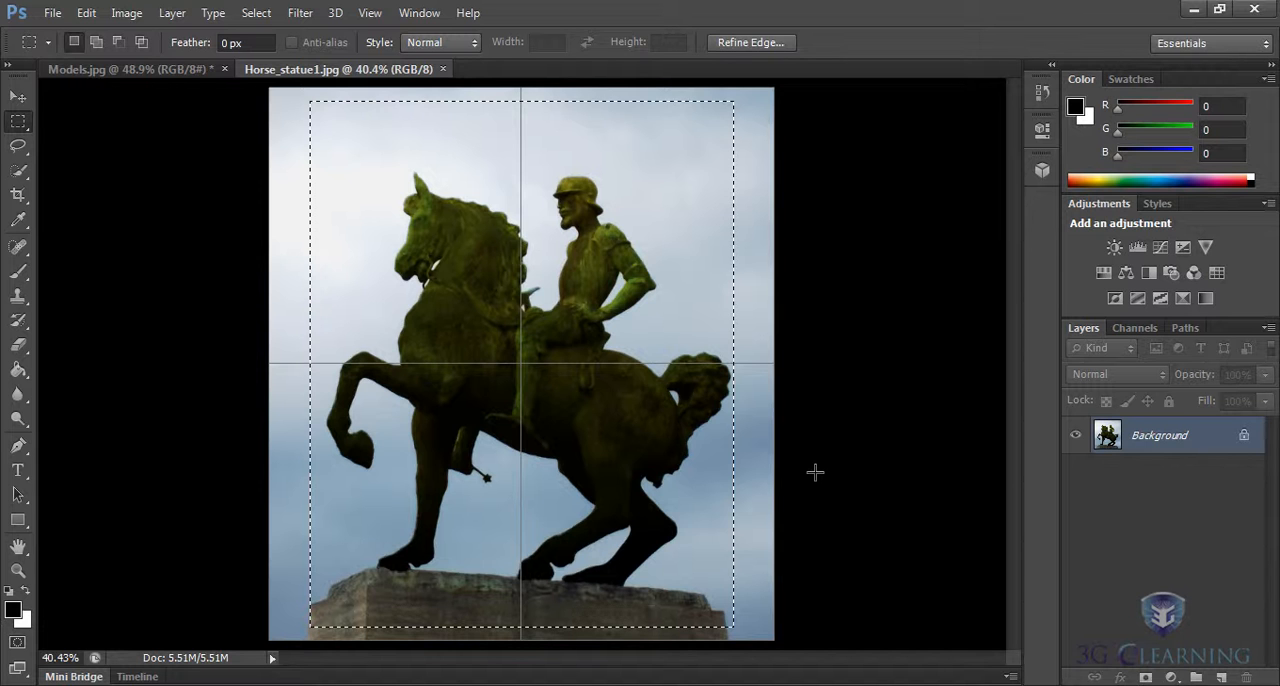
Feather the rectangular selection with a radius of 50 pixels.
{"action": "left_click", "coordinate": [256, 13]}
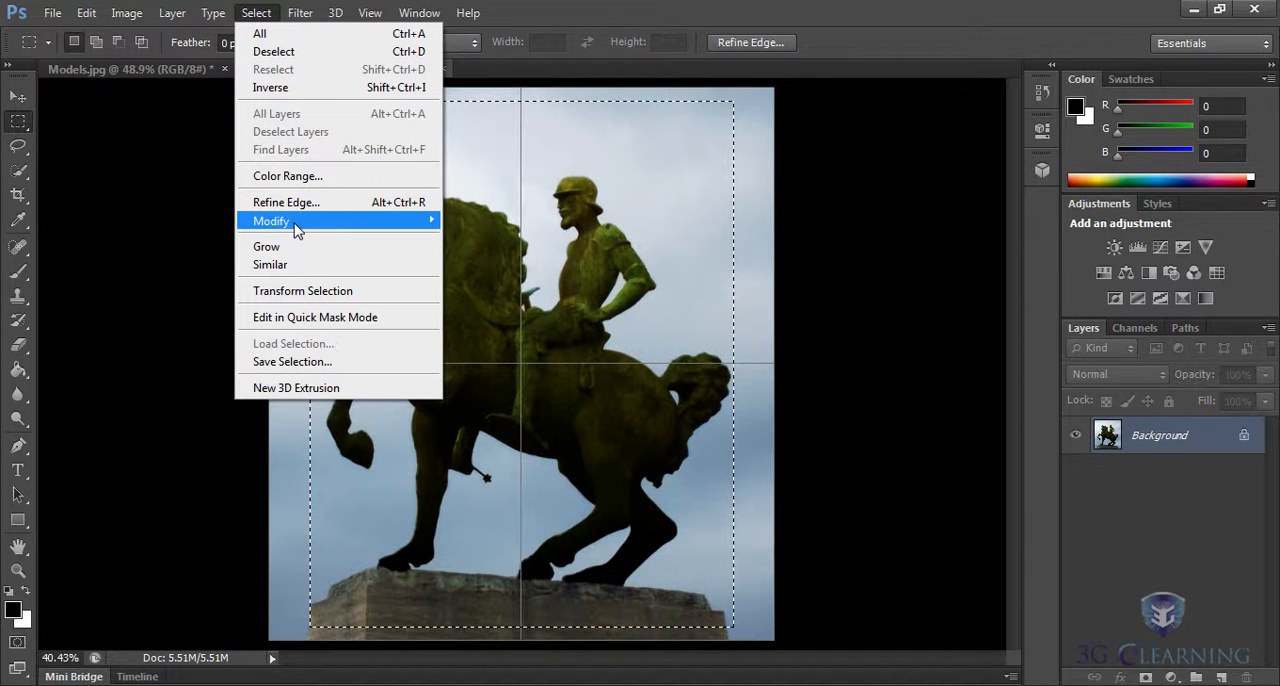
{"action": "mouse_move", "coordinate": [345, 228]}
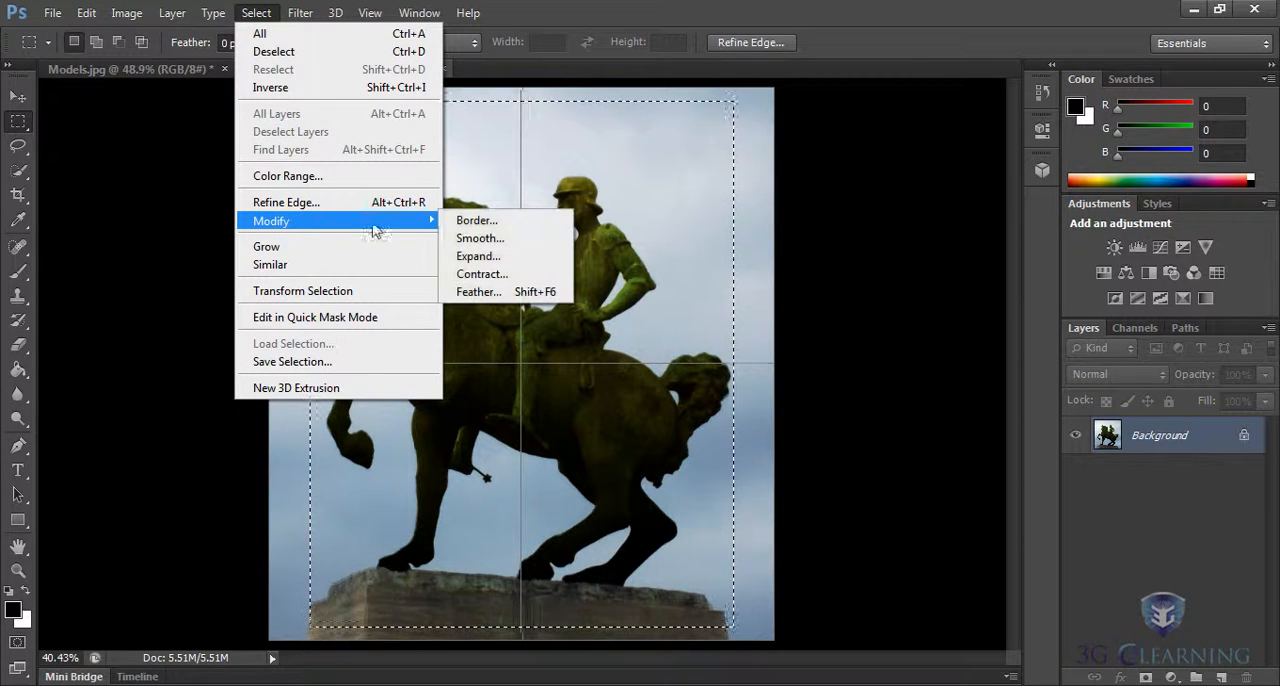
{"action": "left_click", "coordinate": [487, 293]}
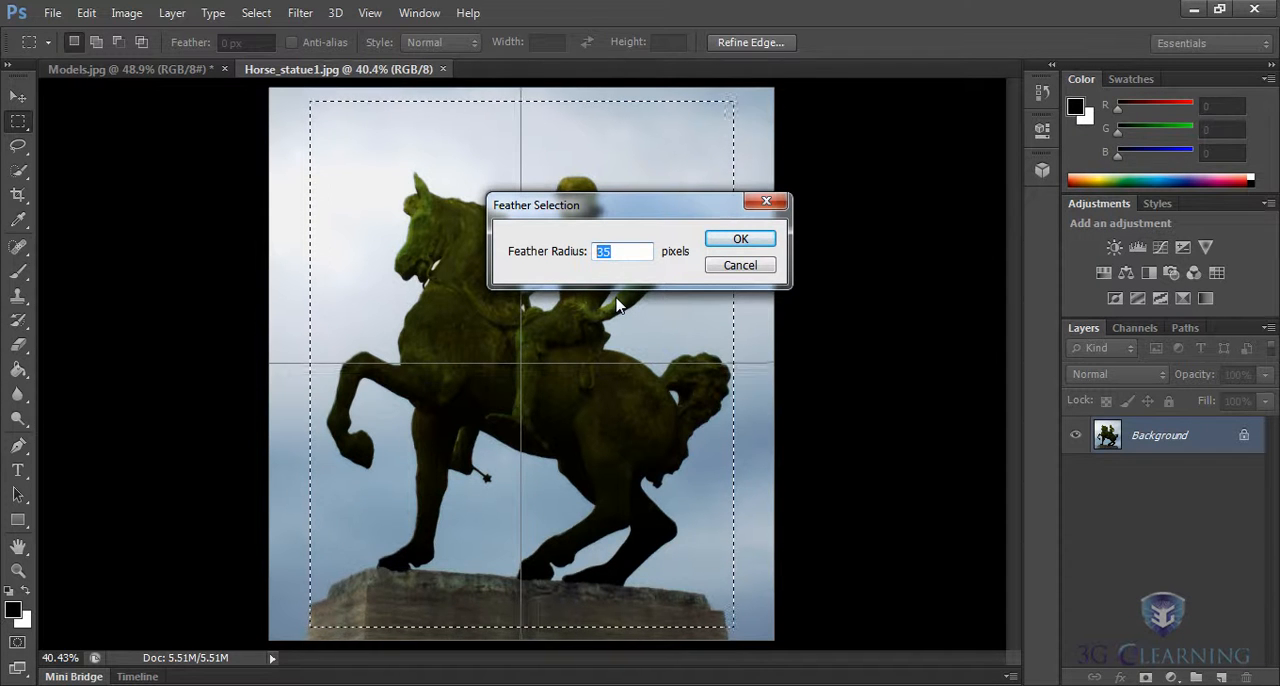
{"action": "type", "text": "50"}
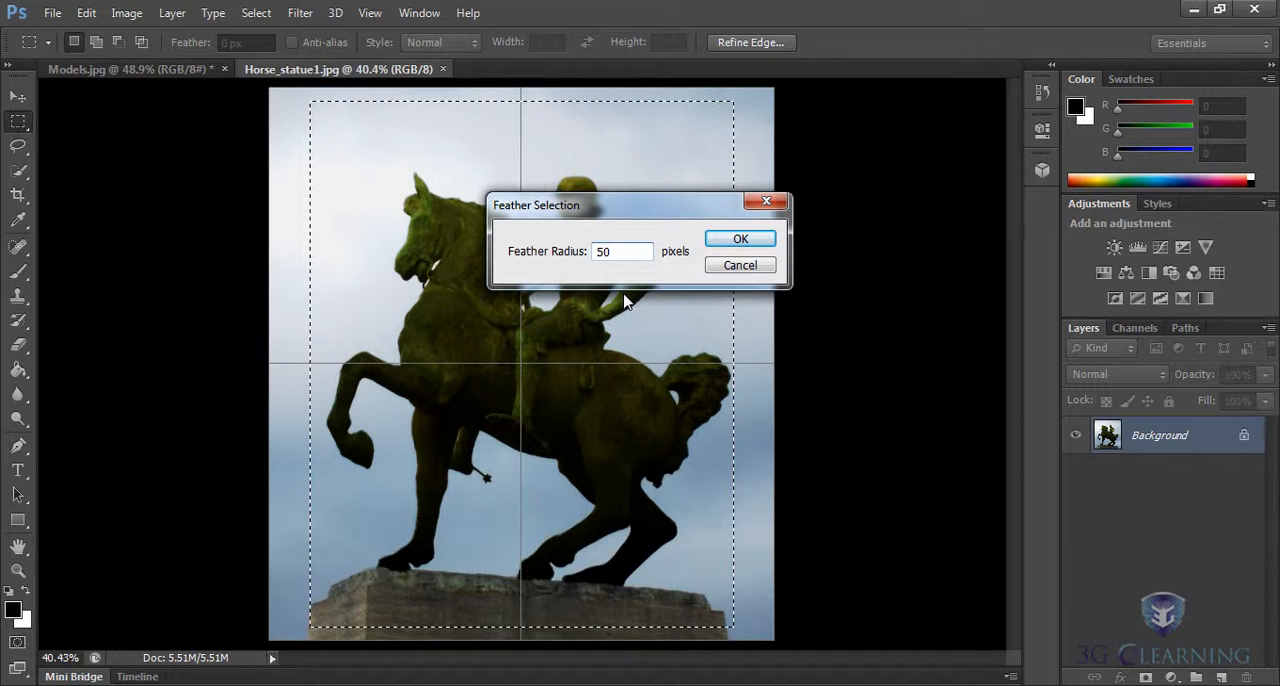
{"action": "left_click", "coordinate": [741, 241]}
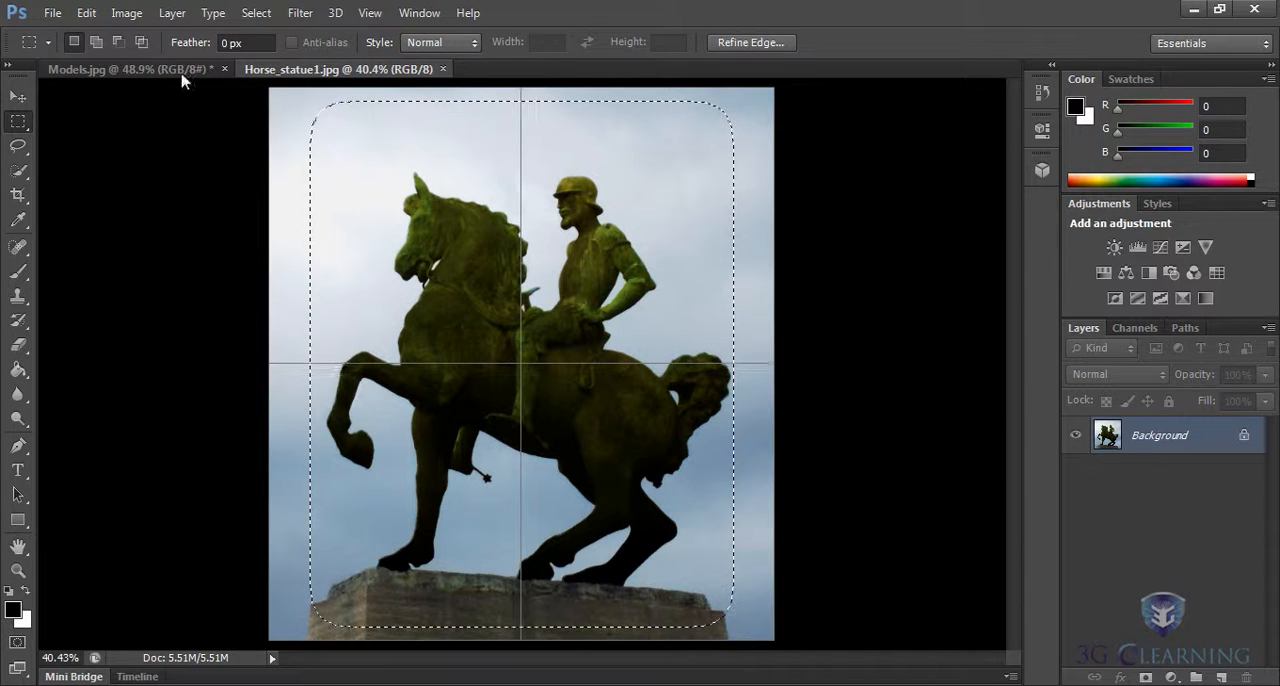
Create a new layer named Black in Normal mode at 100% opacity.
{"action": "left_click", "coordinate": [168, 14]}
{"action": "mouse_move", "coordinate": [203, 37]}
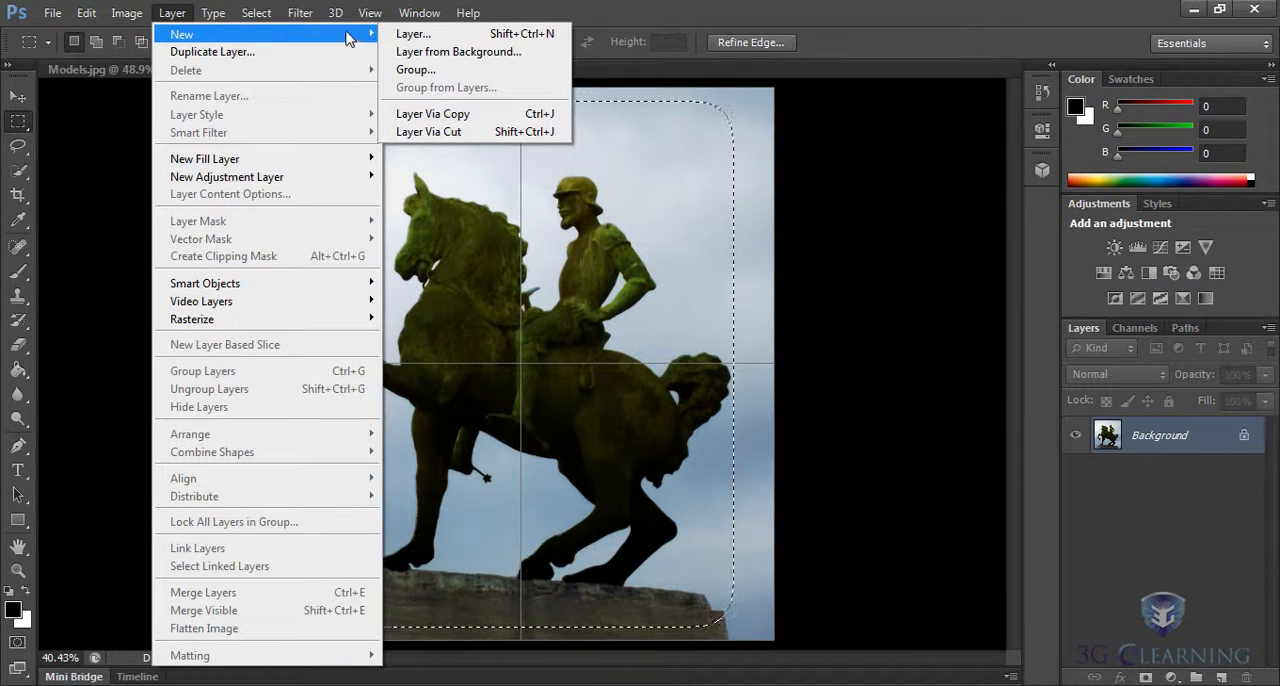
{"action": "left_click", "coordinate": [433, 36]}
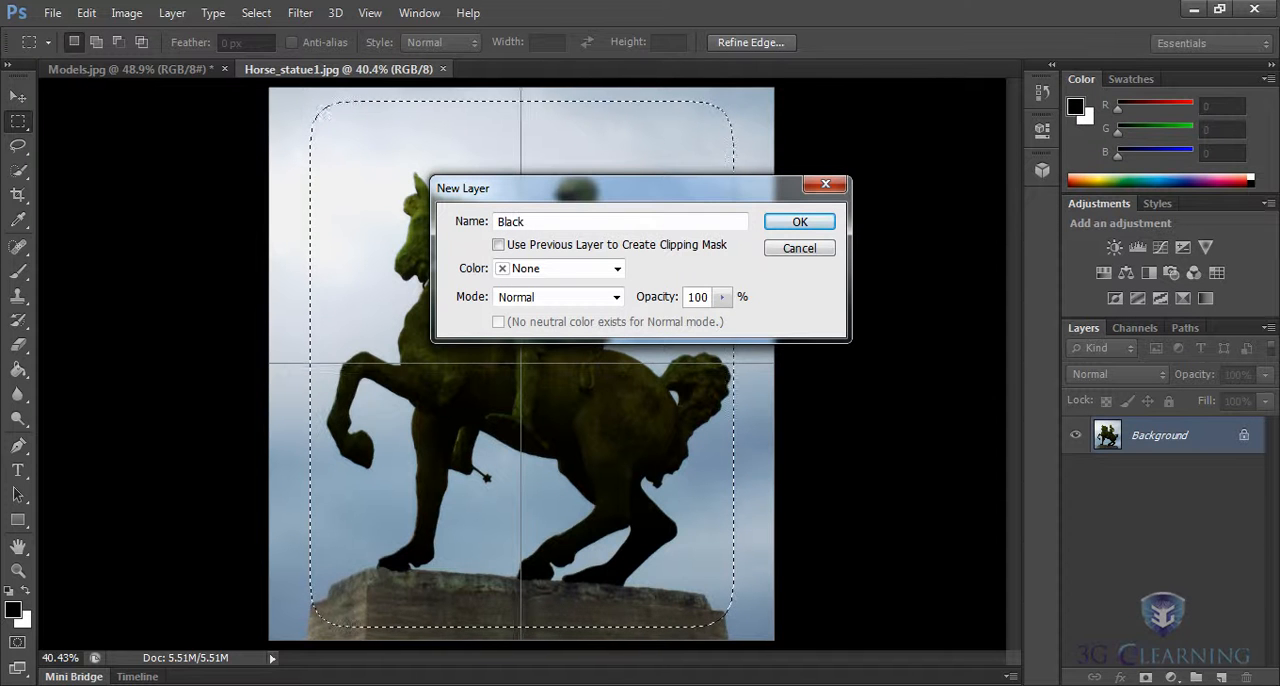
{"action": "key", "text": "Return"}
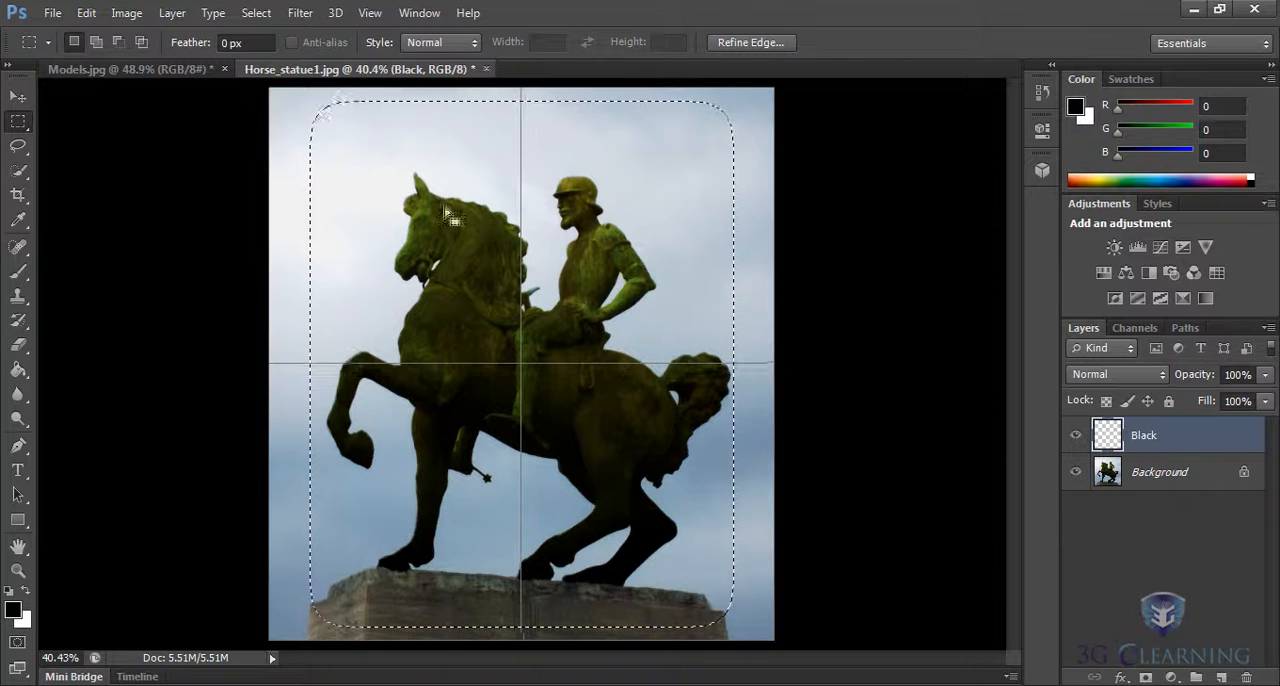
Invert the selection and fill the border area on the Black layer with black at 100% opacity in Normal mode.
{"action": "left_click", "coordinate": [256, 13]}
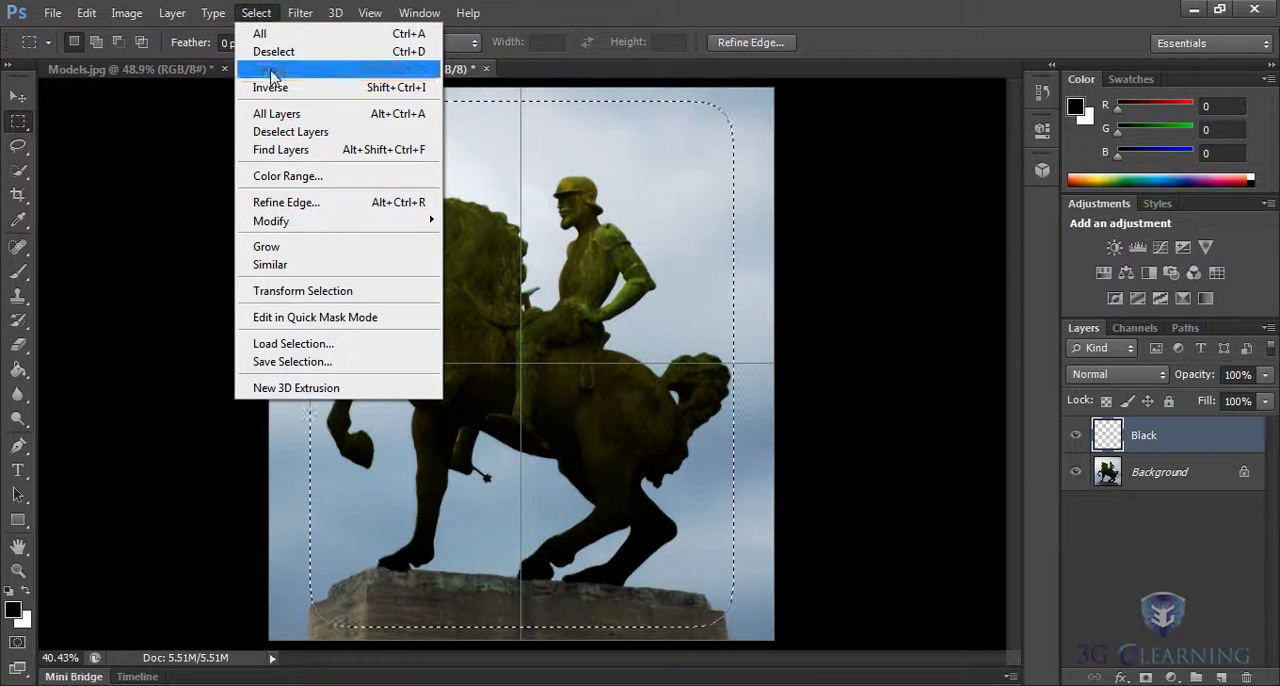
{"action": "left_click", "coordinate": [275, 88]}
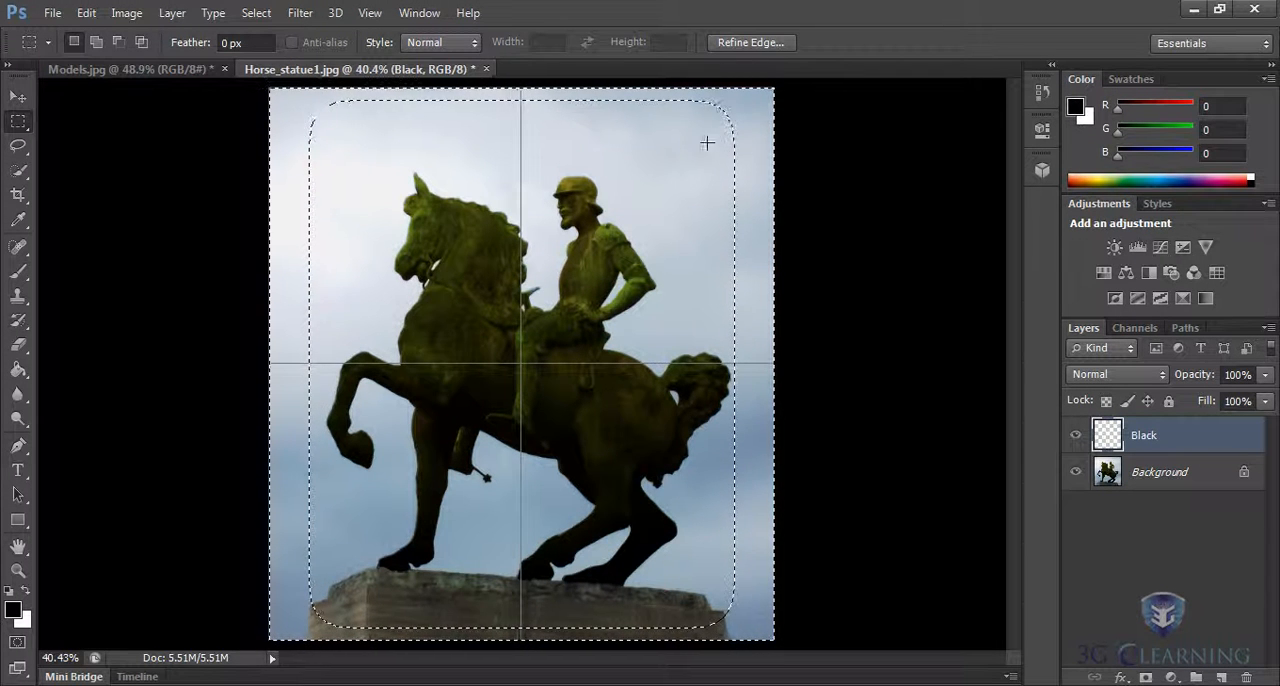
{"action": "left_click", "coordinate": [86, 12]}
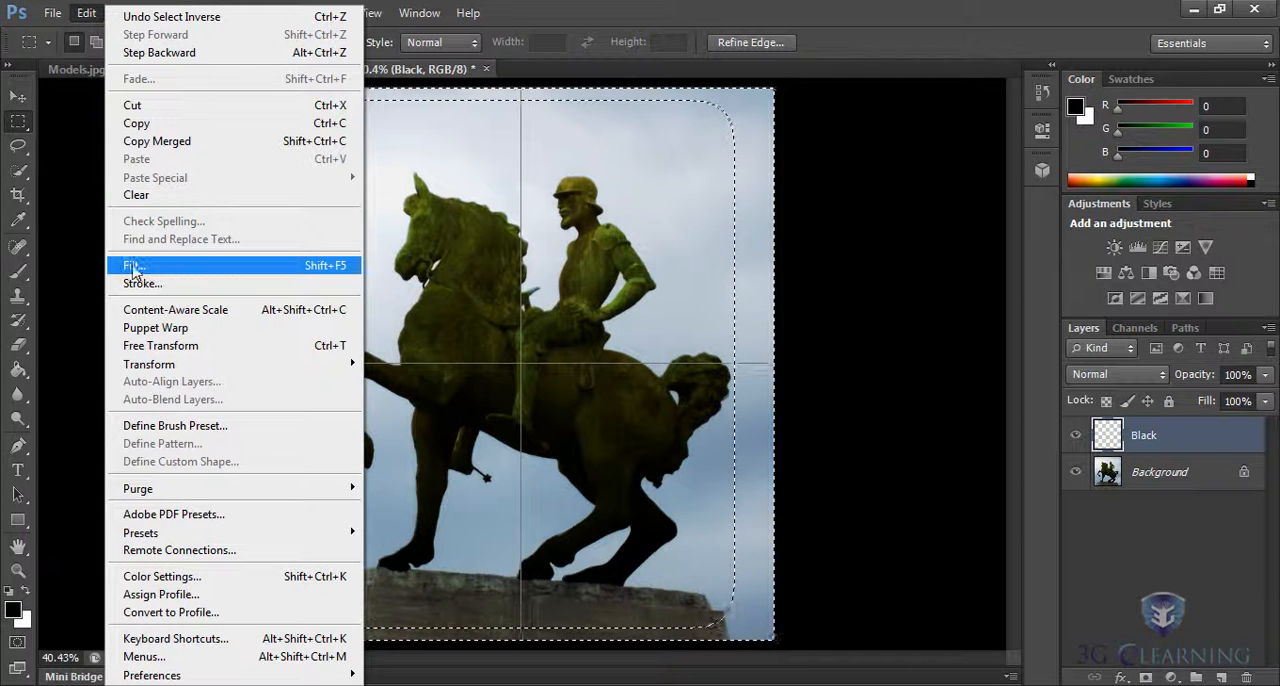
{"action": "left_click", "coordinate": [135, 268]}
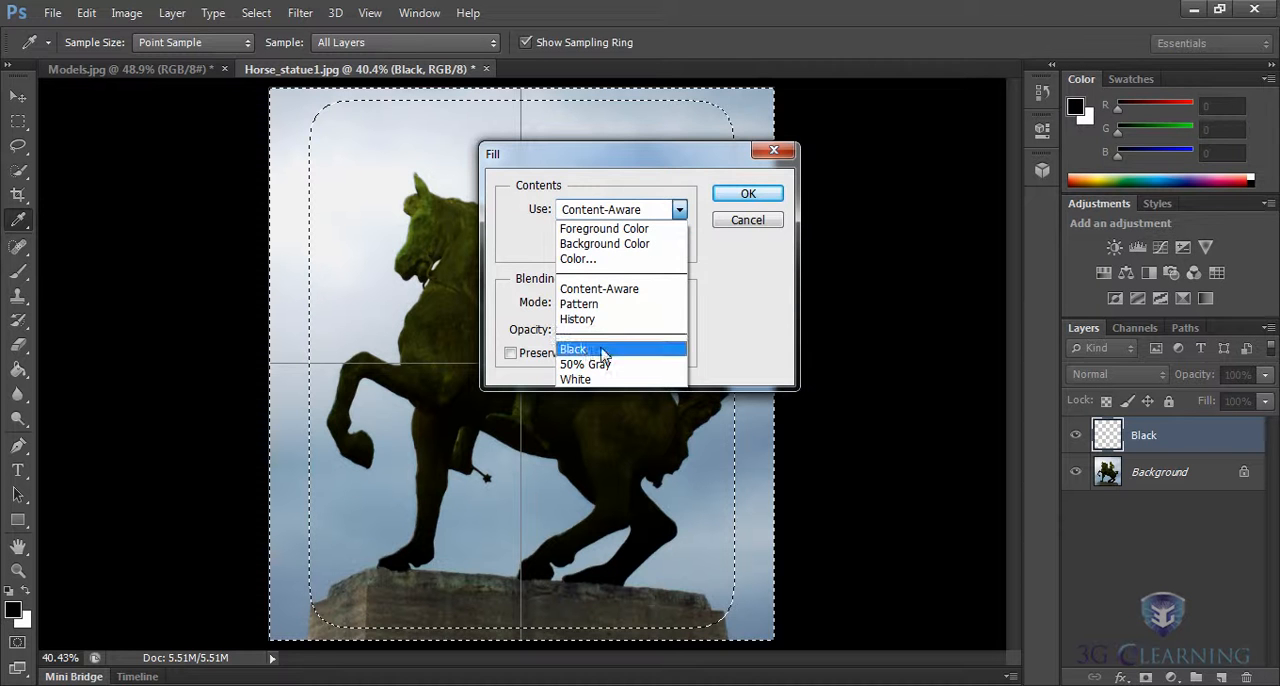
{"action": "left_click", "coordinate": [749, 195]}
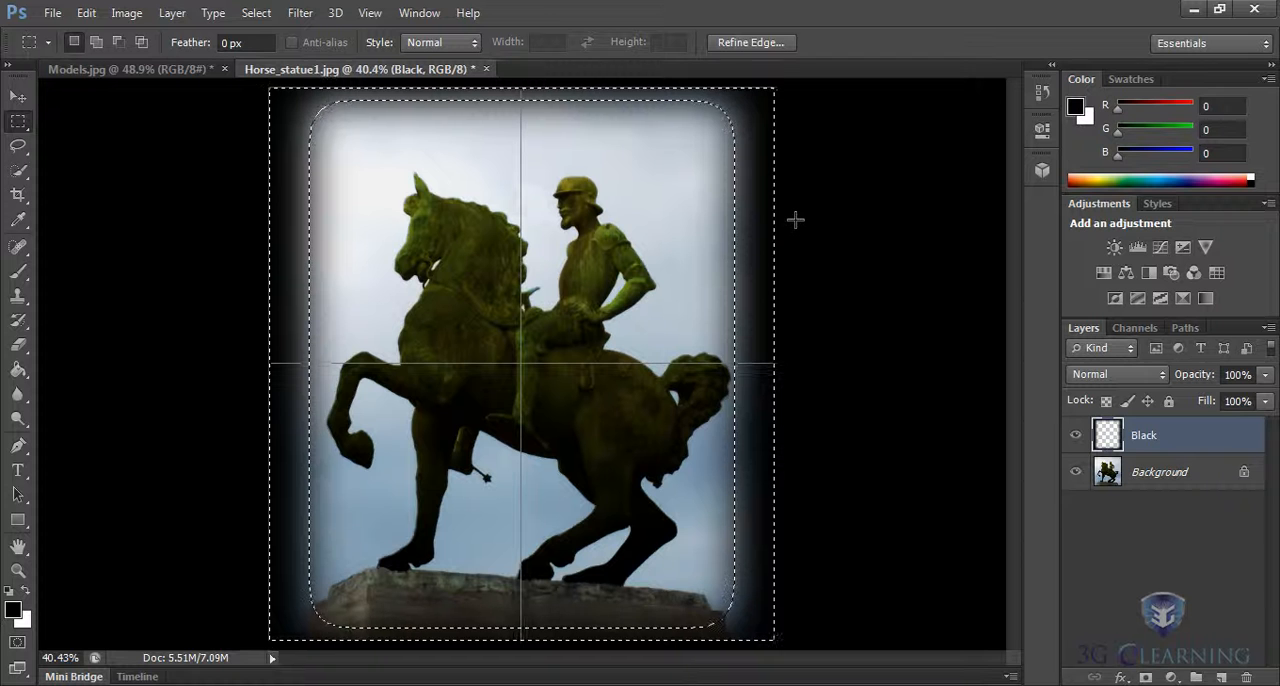
Deselect the border area and lower the Black layer's opacity to 65%.
{"action": "left_click", "coordinate": [256, 13]}
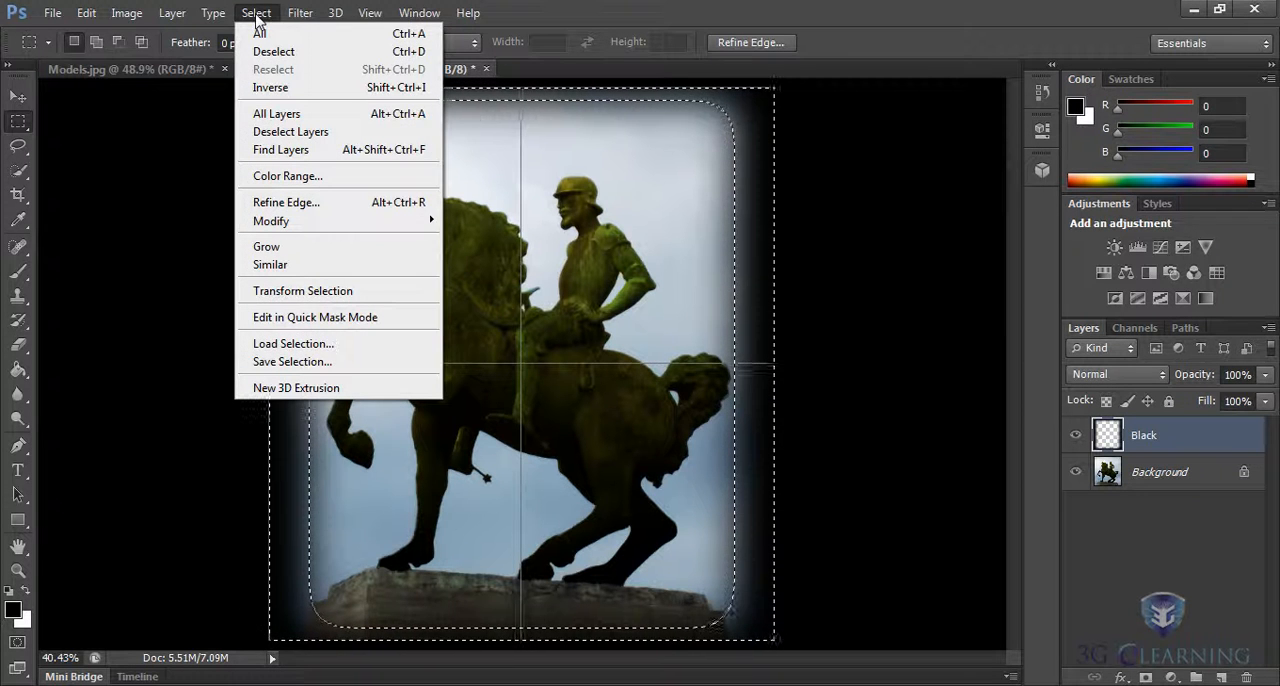
{"action": "left_click", "coordinate": [279, 52]}
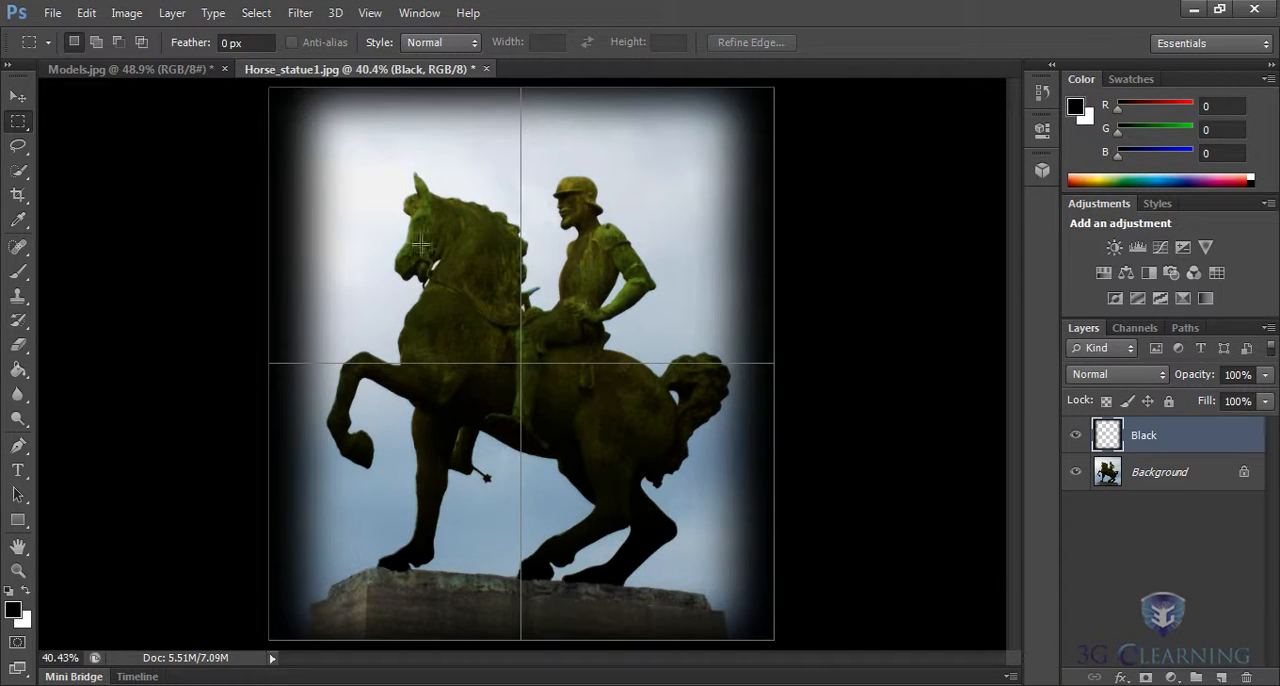
{"action": "left_click", "coordinate": [1265, 374]}
{"action": "left_click_drag", "start_coordinate": [1266, 403], "coordinate": [1236, 405]}
{"action": "left_click", "coordinate": [834, 356]}
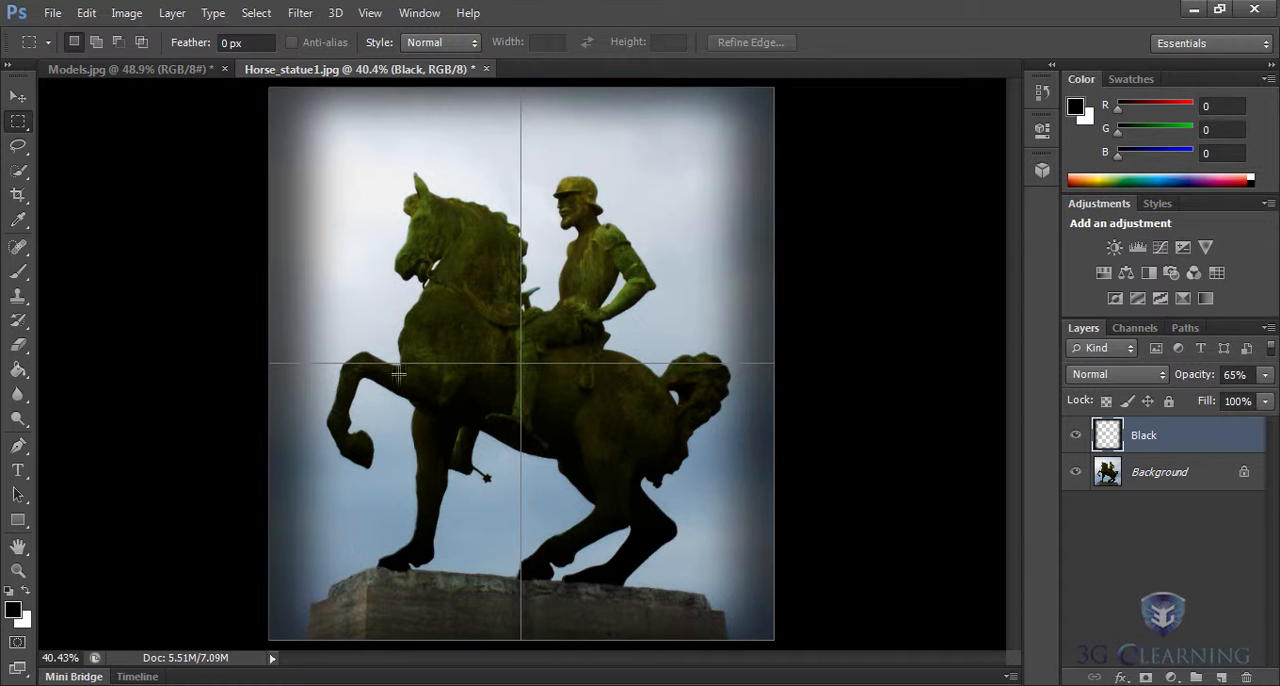
Hide the grid over the horse statue photo and toggle the Black layer's visibility off and on to compare.
{"action": "left_click", "coordinate": [370, 13]}
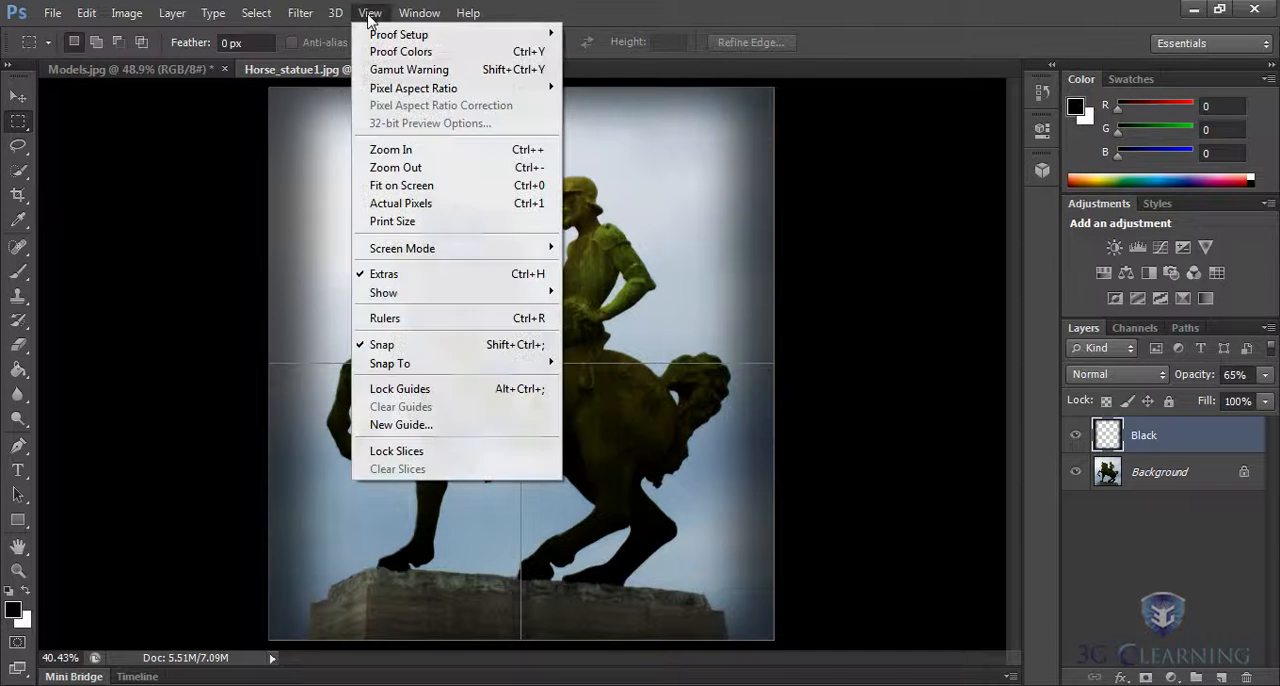
{"action": "mouse_move", "coordinate": [414, 292]}
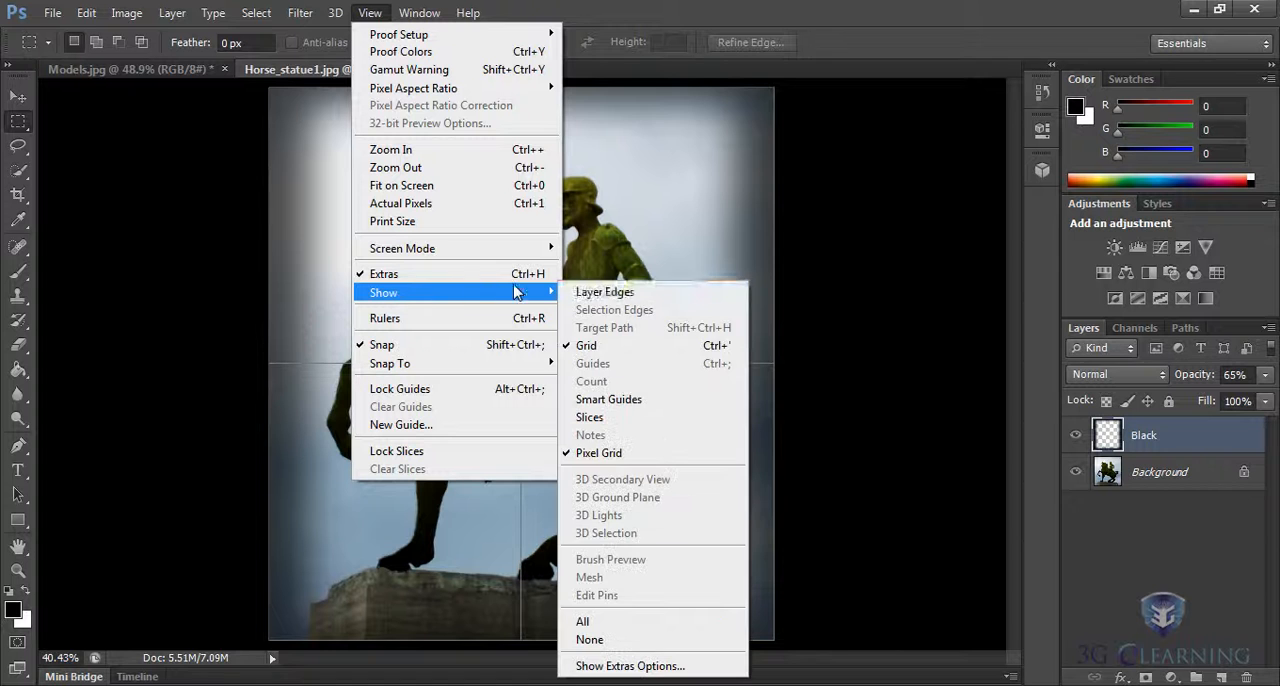
{"action": "left_click", "coordinate": [577, 345]}
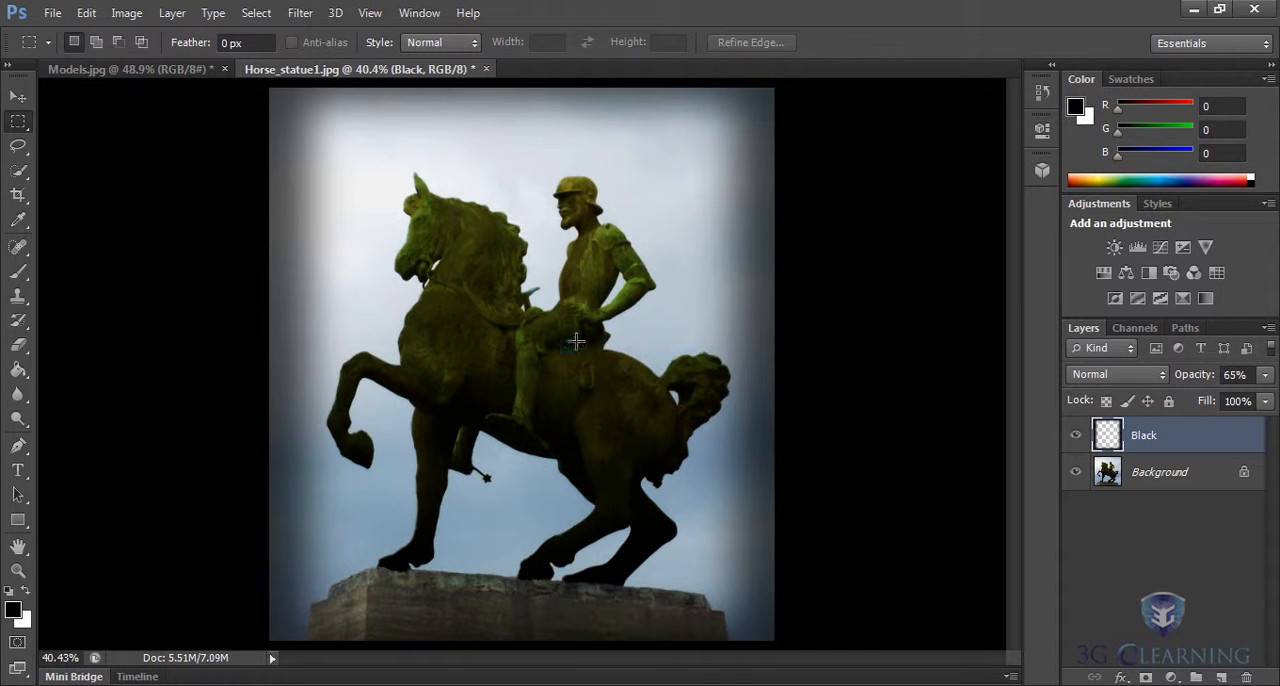
{"action": "left_click", "coordinate": [1076, 437]}
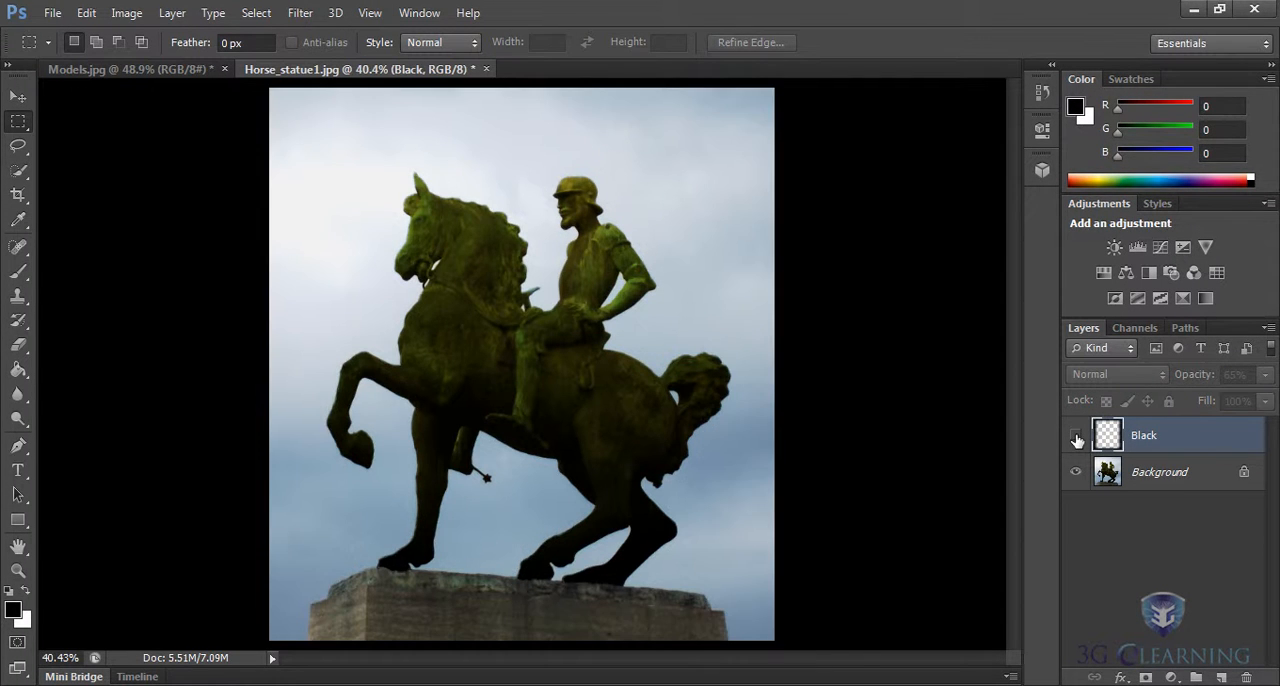
{"action": "left_click", "coordinate": [1076, 437]}
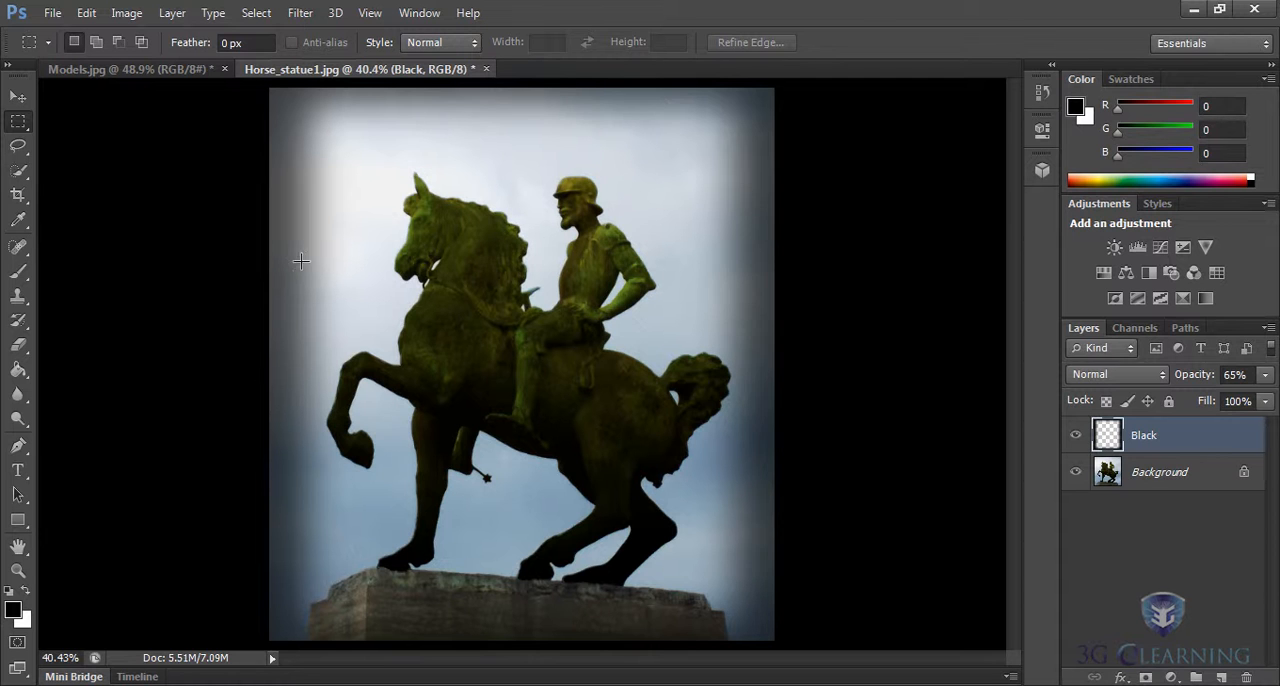
Switch to the Models.jpg document and show its rulers.
{"action": "left_click", "coordinate": [180, 72]}
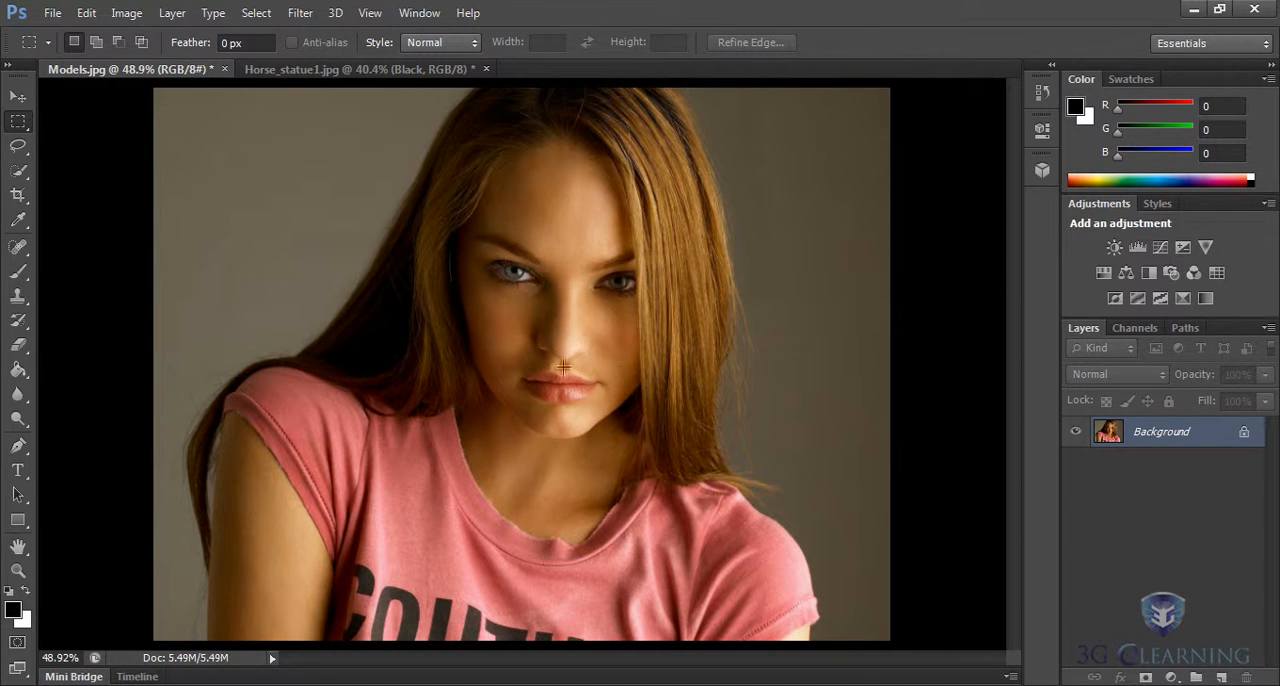
{"action": "left_click", "coordinate": [370, 13]}
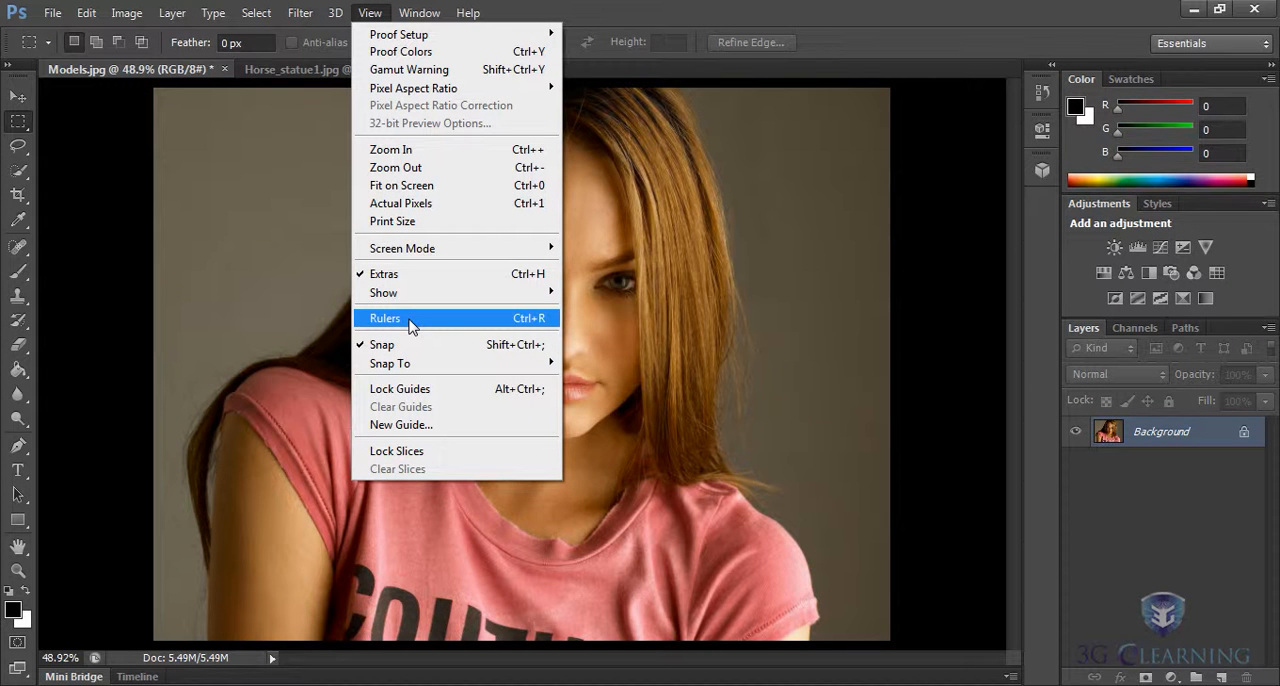
{"action": "left_click", "coordinate": [410, 320]}
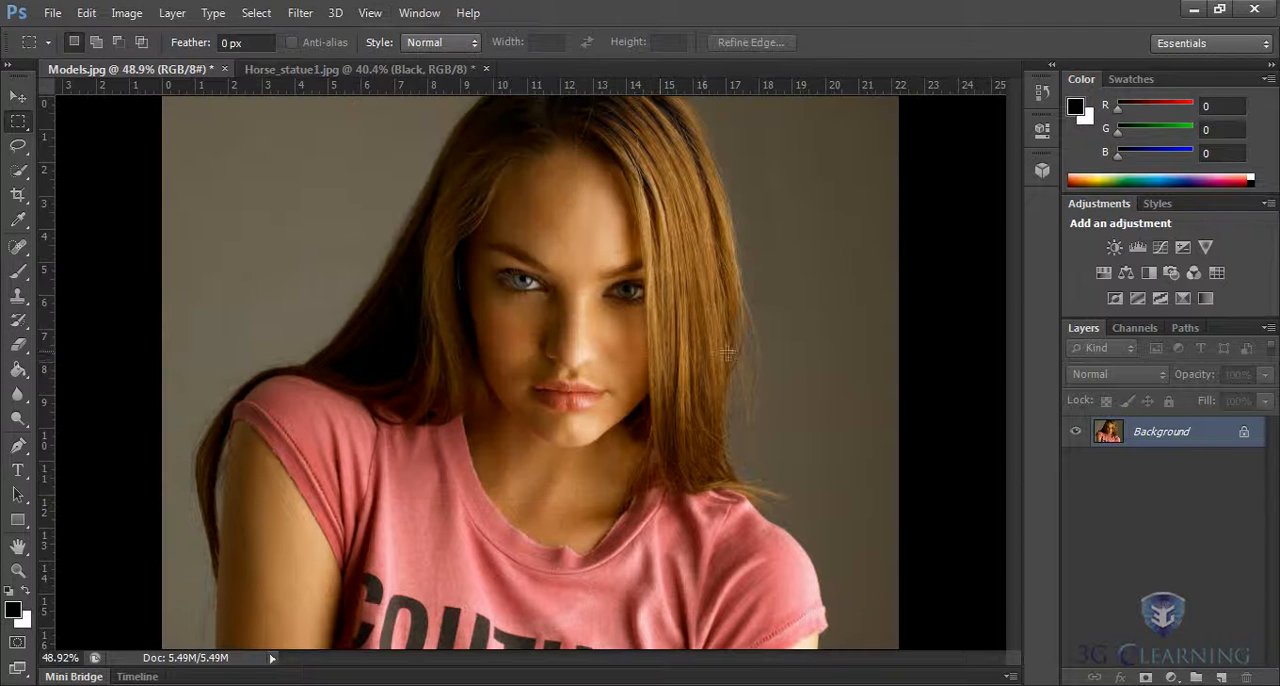
Frame the model's face with two vertical guides beside it and two horizontal guides, at the image's upper edge and below the chin.
{"action": "key", "text": "ctrl+minus"}
{"action": "left_click_drag", "start_coordinate": [572, 89], "coordinate": [580, 187]}
{"action": "left_click_drag", "start_coordinate": [44, 318], "coordinate": [490, 365]}
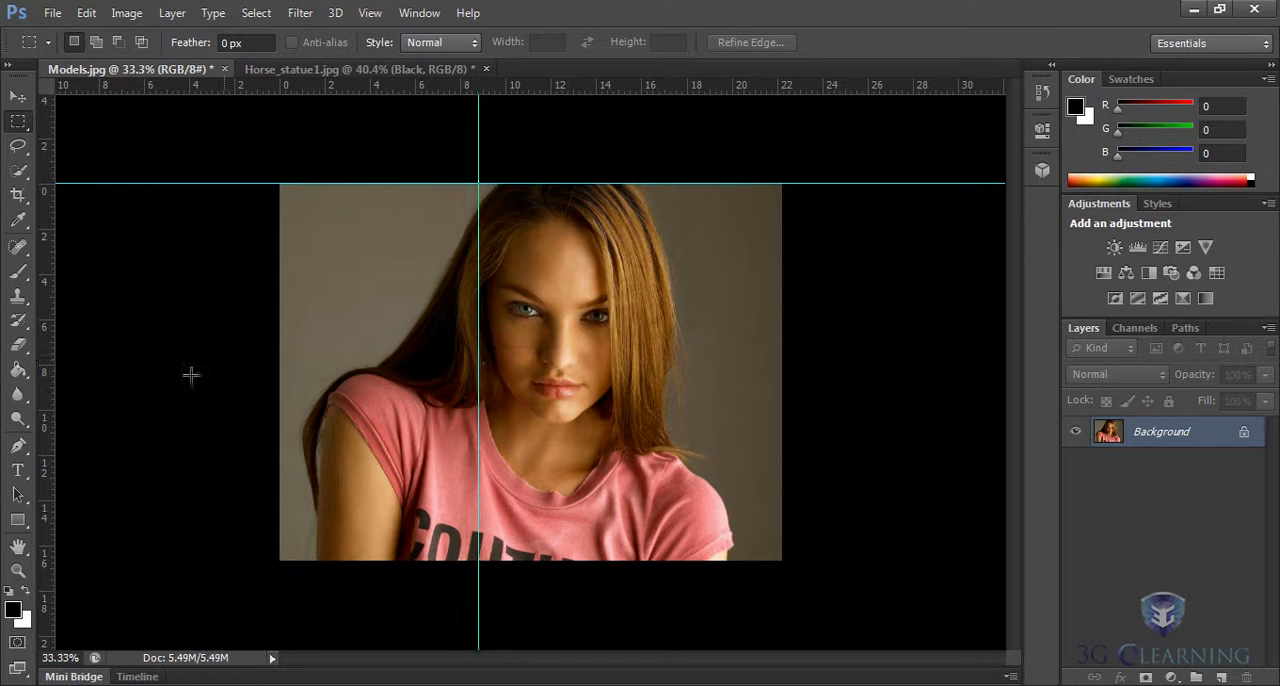
{"action": "left_click_drag", "start_coordinate": [51, 370], "coordinate": [637, 400]}
{"action": "left_click_drag", "start_coordinate": [569, 86], "coordinate": [567, 425]}
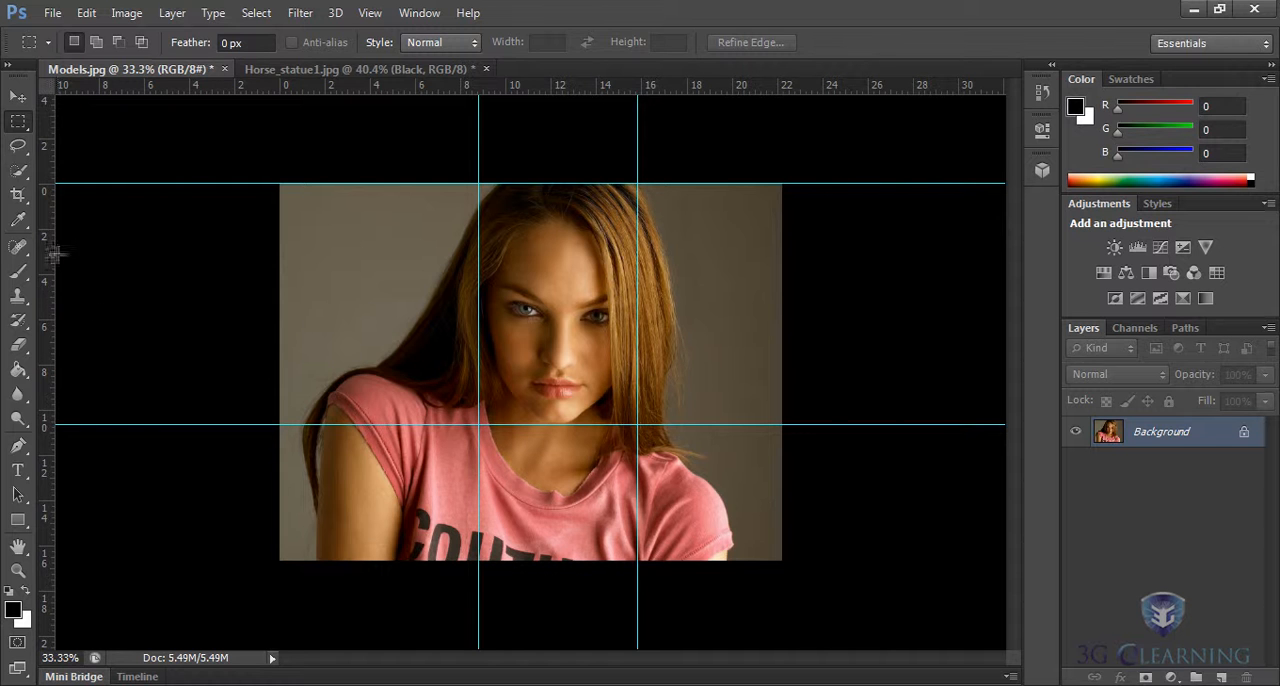
Try an extra vertical guide through the hair just outside the face guides, and remove it again.
{"action": "left_click_drag", "start_coordinate": [47, 323], "coordinate": [456, 312]}
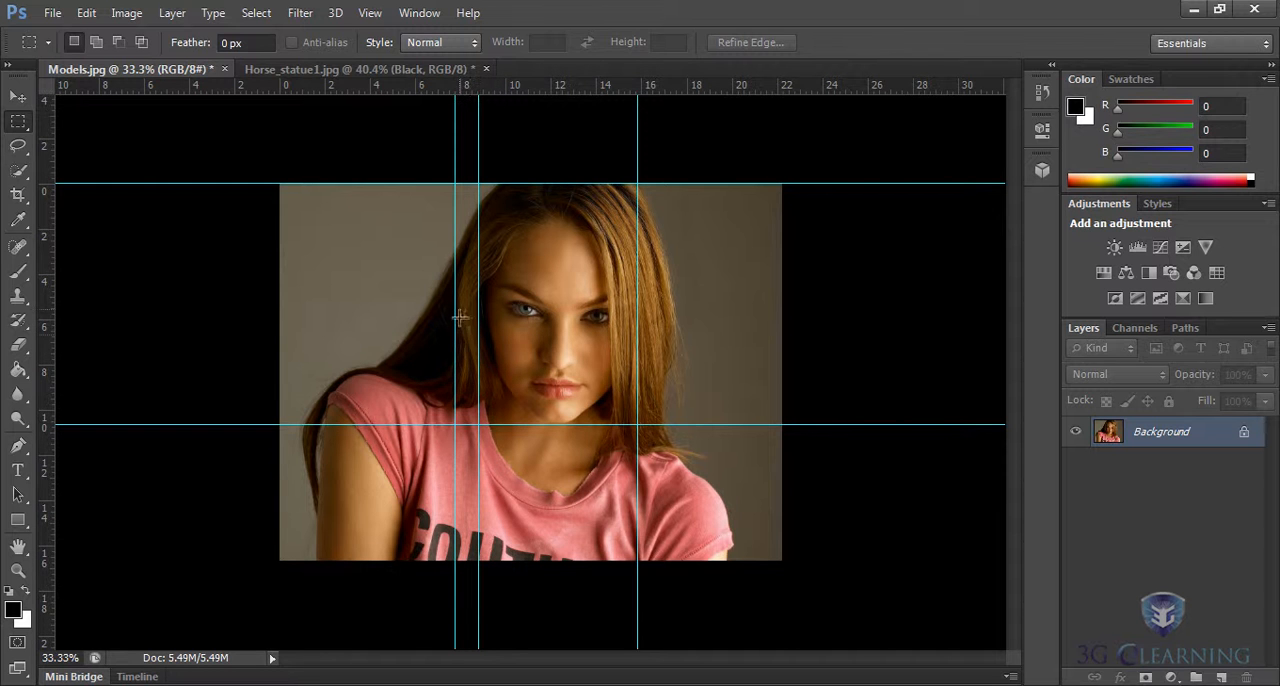
{"action": "key", "text": "v"}
{"action": "left_click_drag", "start_coordinate": [455, 322], "coordinate": [46, 318]}
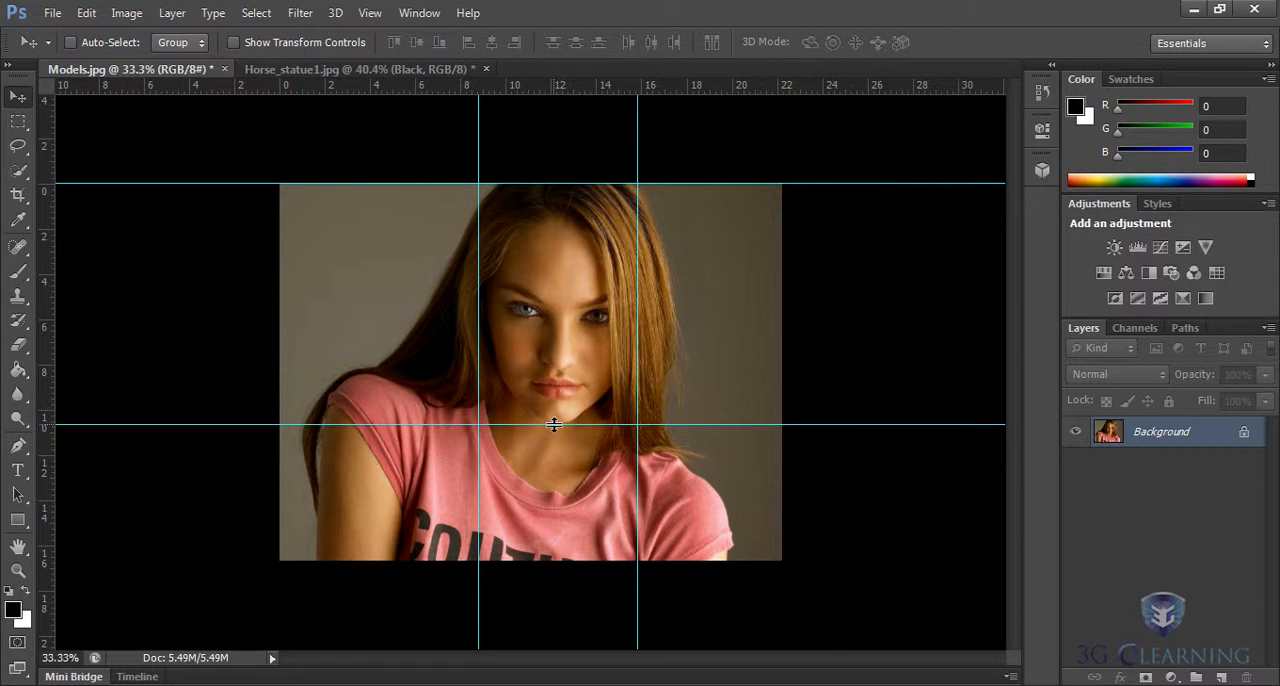
Lower the chin guide slightly and position an elliptical selection around the model's face and hair, with its lower edge on that guide.
{"action": "left_click_drag", "start_coordinate": [554, 425], "coordinate": [552, 441]}
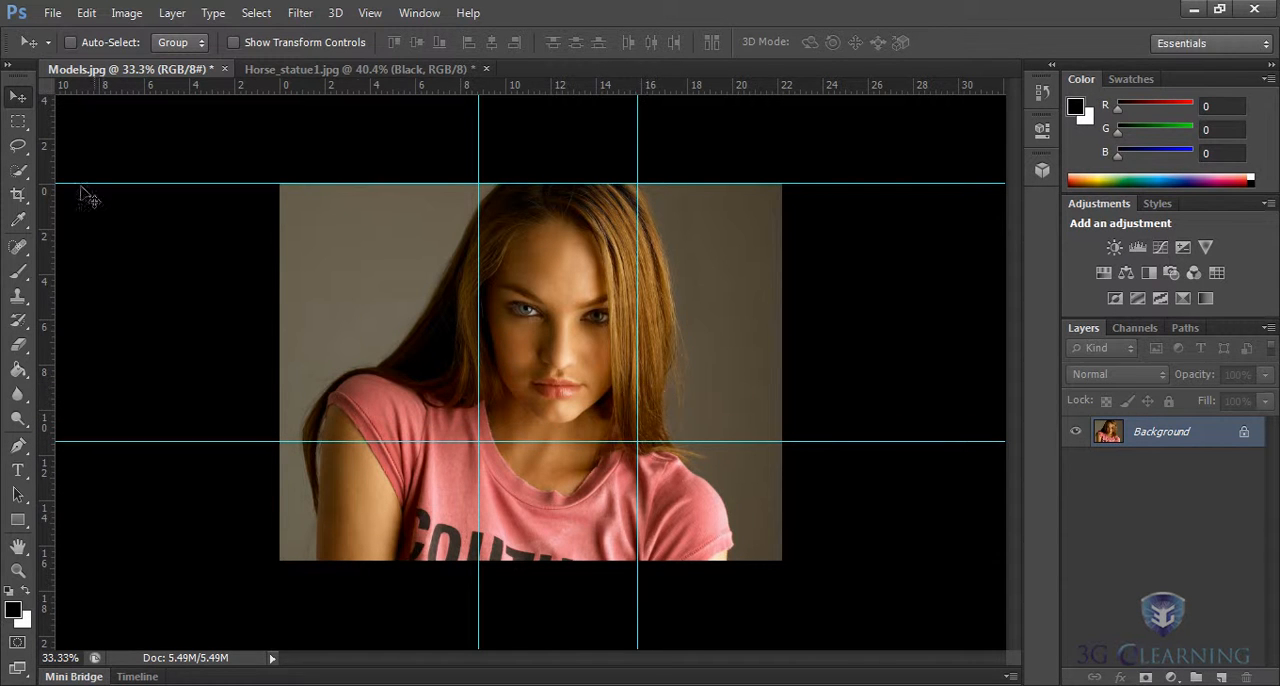
{"action": "left_click", "coordinate": [22, 123]}
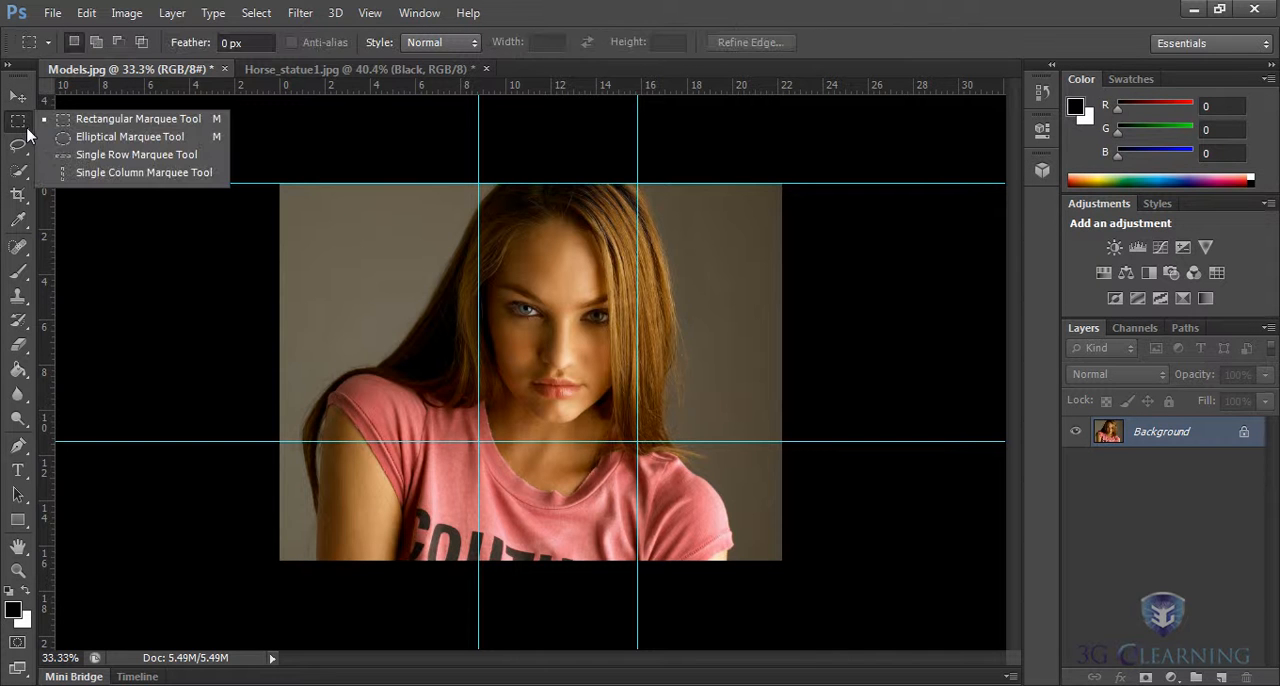
{"action": "left_click", "coordinate": [115, 139]}
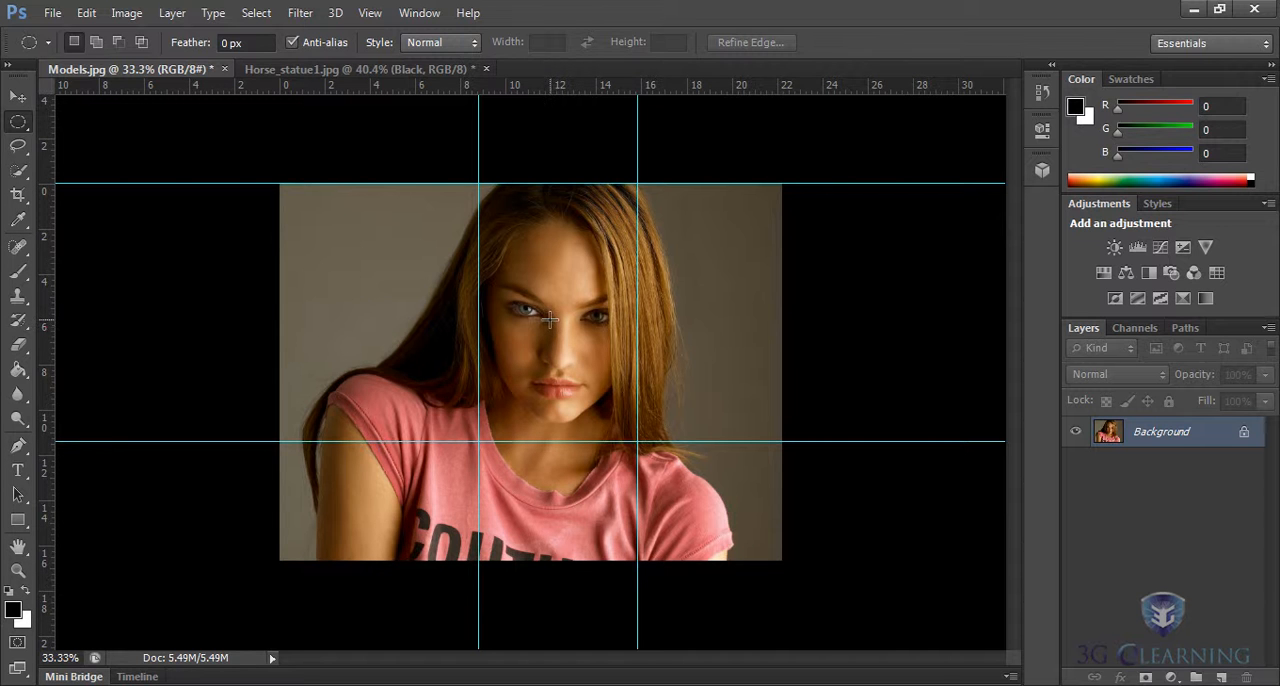
{"action": "left_click_drag", "start_coordinate": [550, 318], "coordinate": [677, 468]}
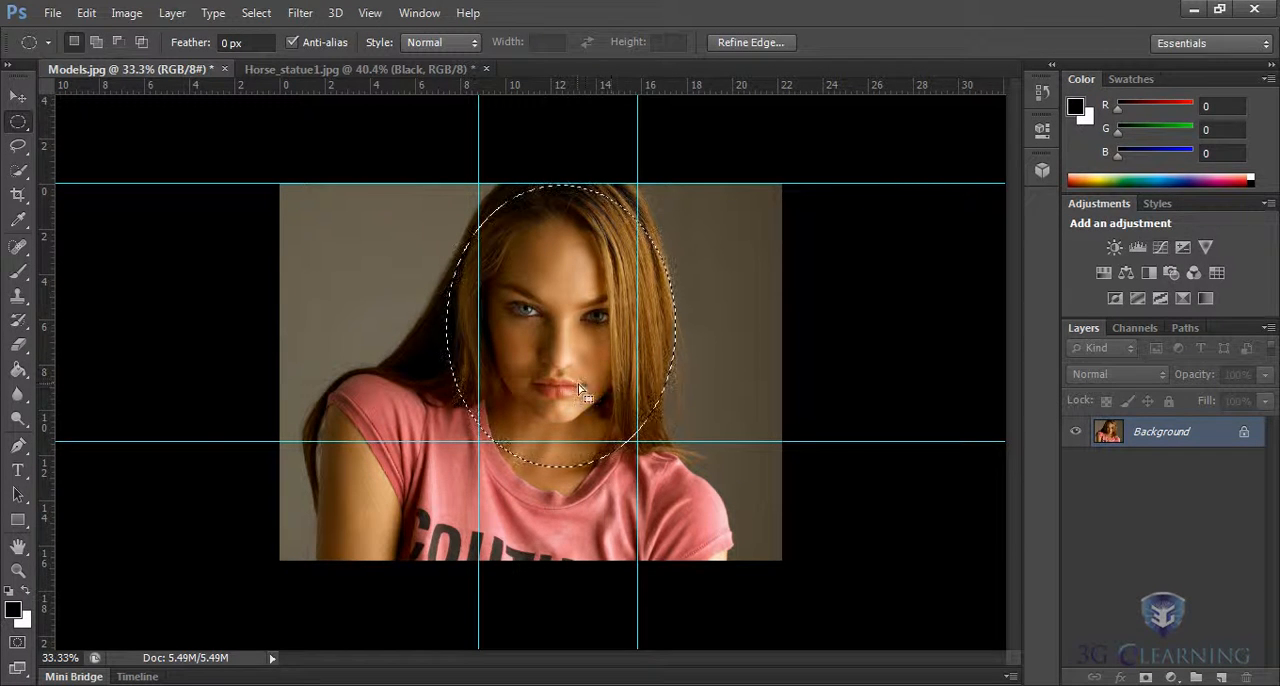
{"action": "left_click_drag", "start_coordinate": [581, 379], "coordinate": [582, 350]}
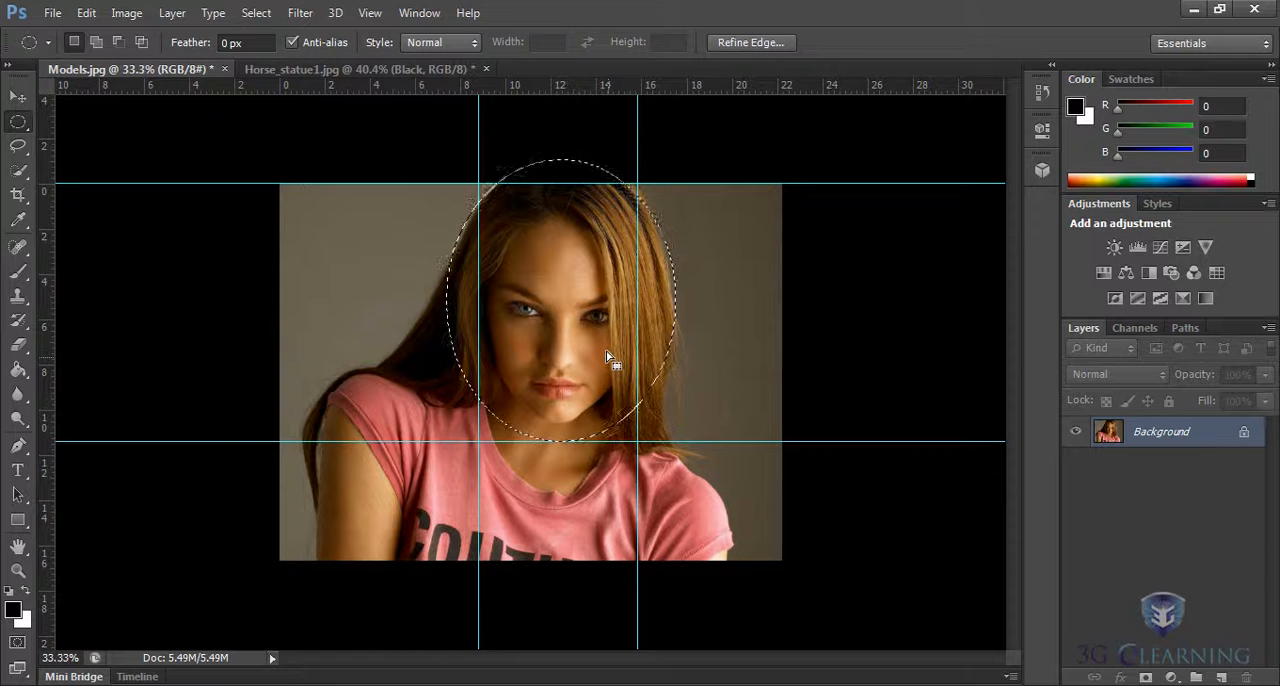
Feather the elliptical selection with a radius of 75 pixels.
{"action": "left_click", "coordinate": [255, 13]}
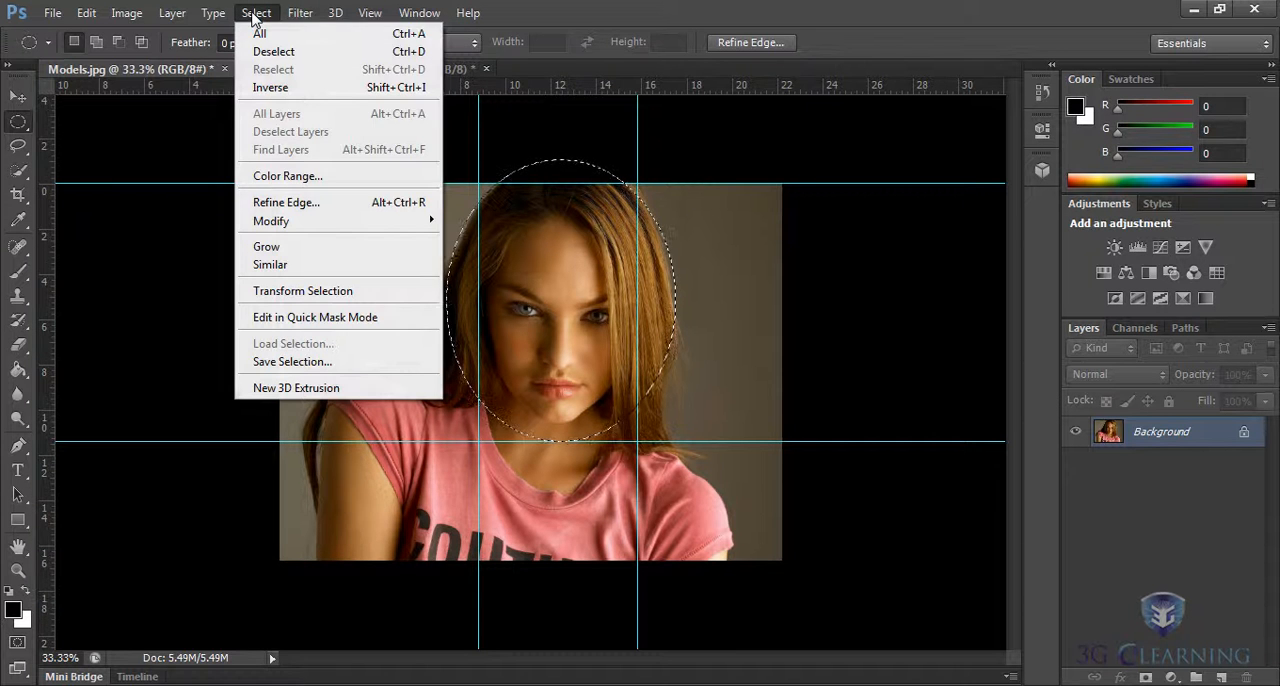
{"action": "mouse_move", "coordinate": [377, 228]}
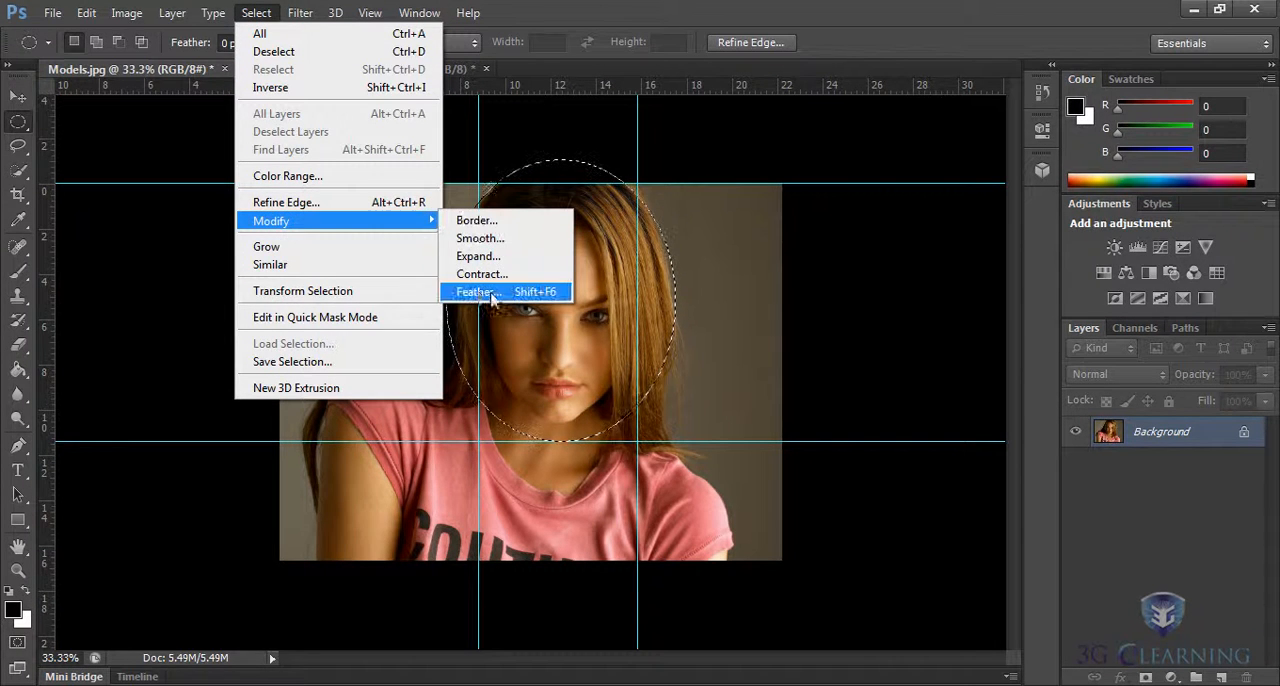
{"action": "left_click", "coordinate": [478, 292]}
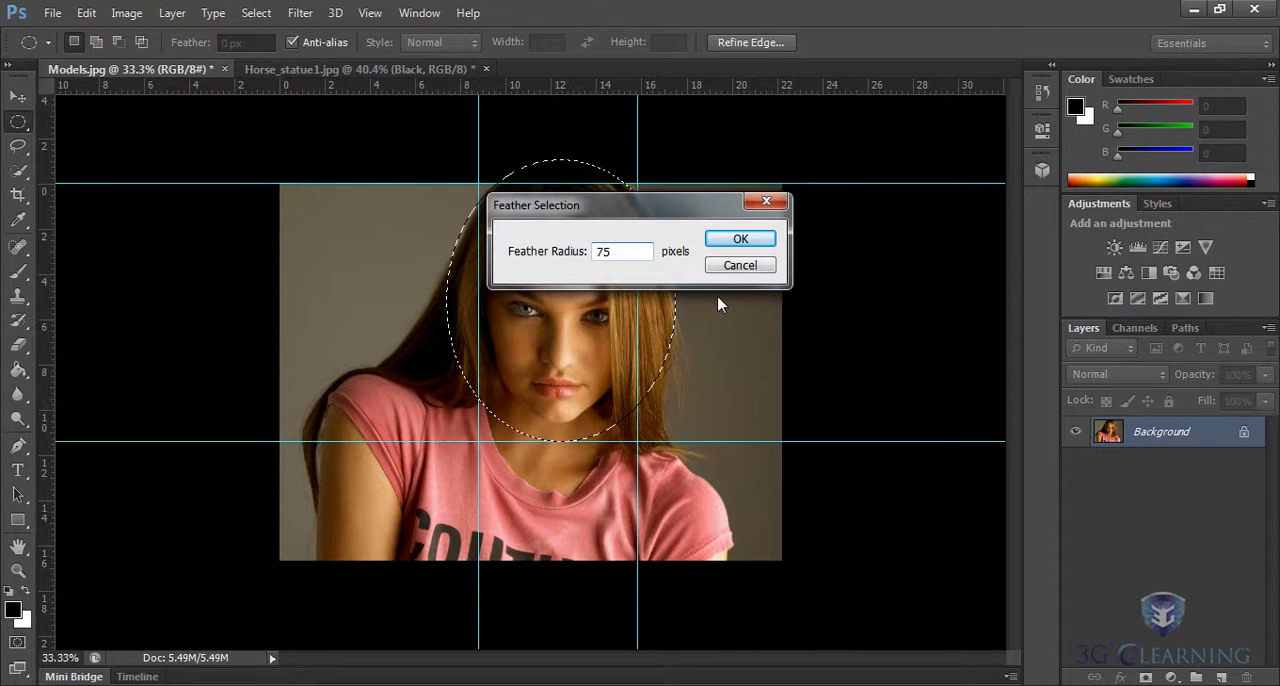
{"action": "key", "text": "Return"}
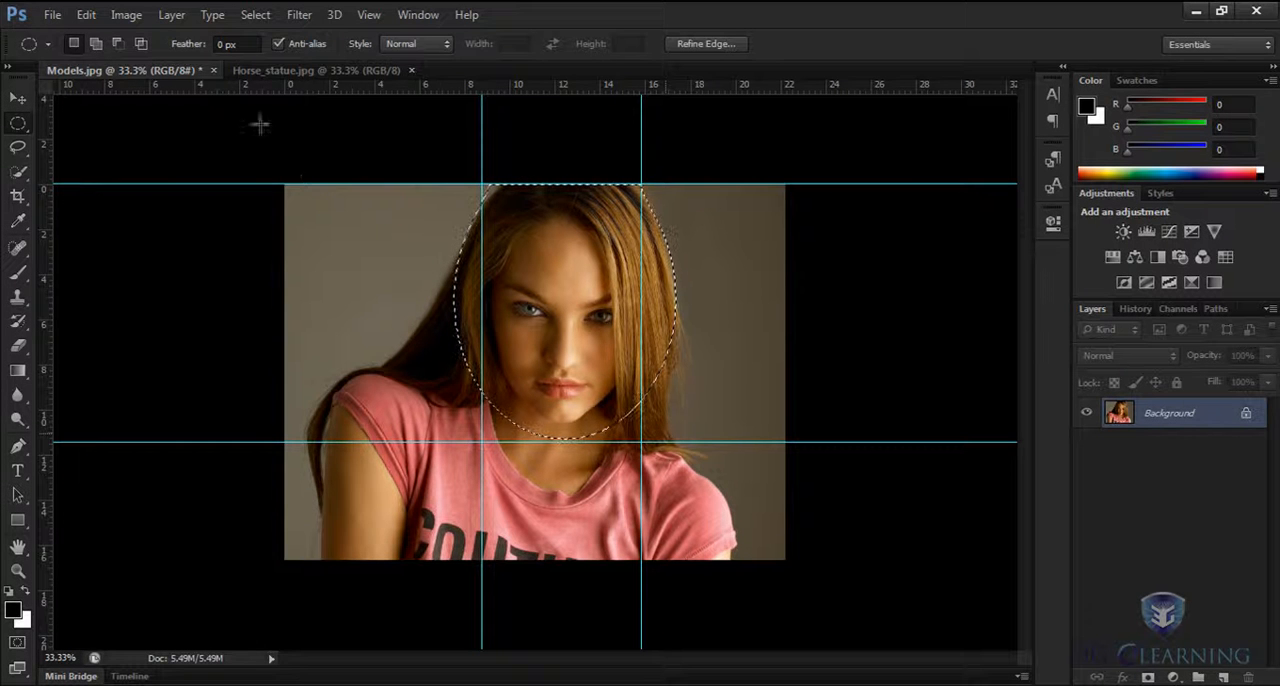
Create a new layer named Black in Normal mode at 100% opacity above the model photo.
{"action": "left_click", "coordinate": [171, 14]}
{"action": "mouse_move", "coordinate": [185, 37]}
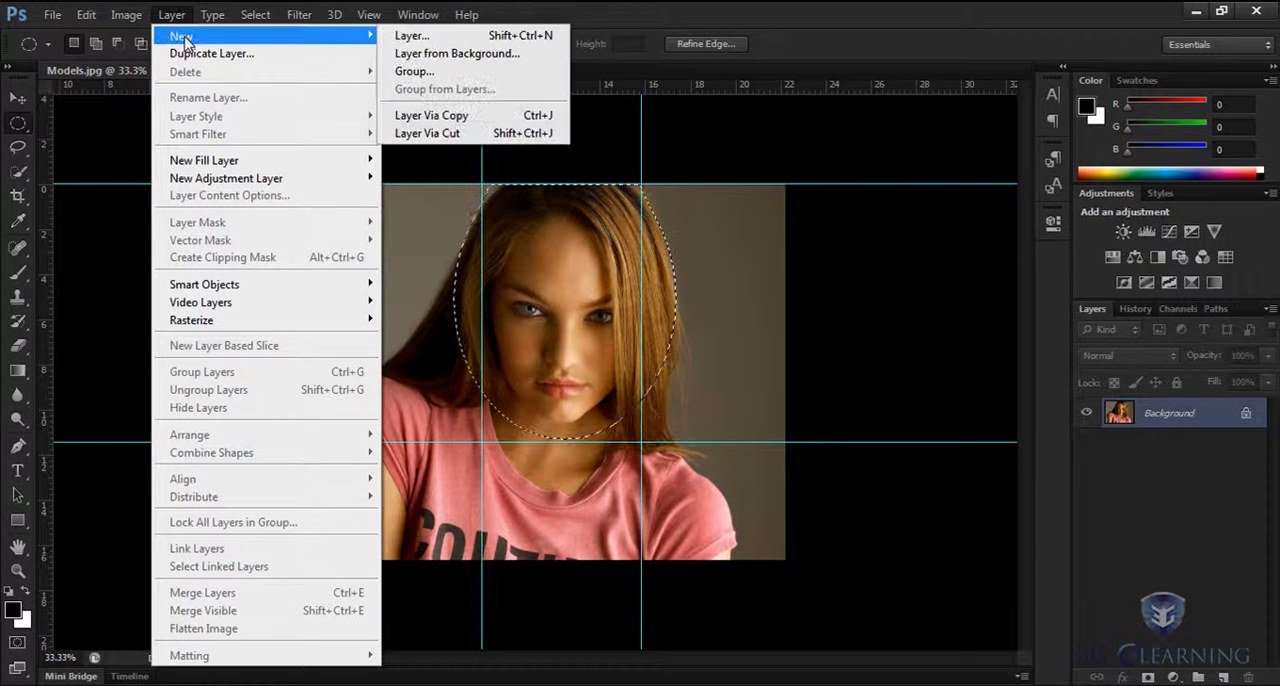
{"action": "left_click", "coordinate": [420, 38]}
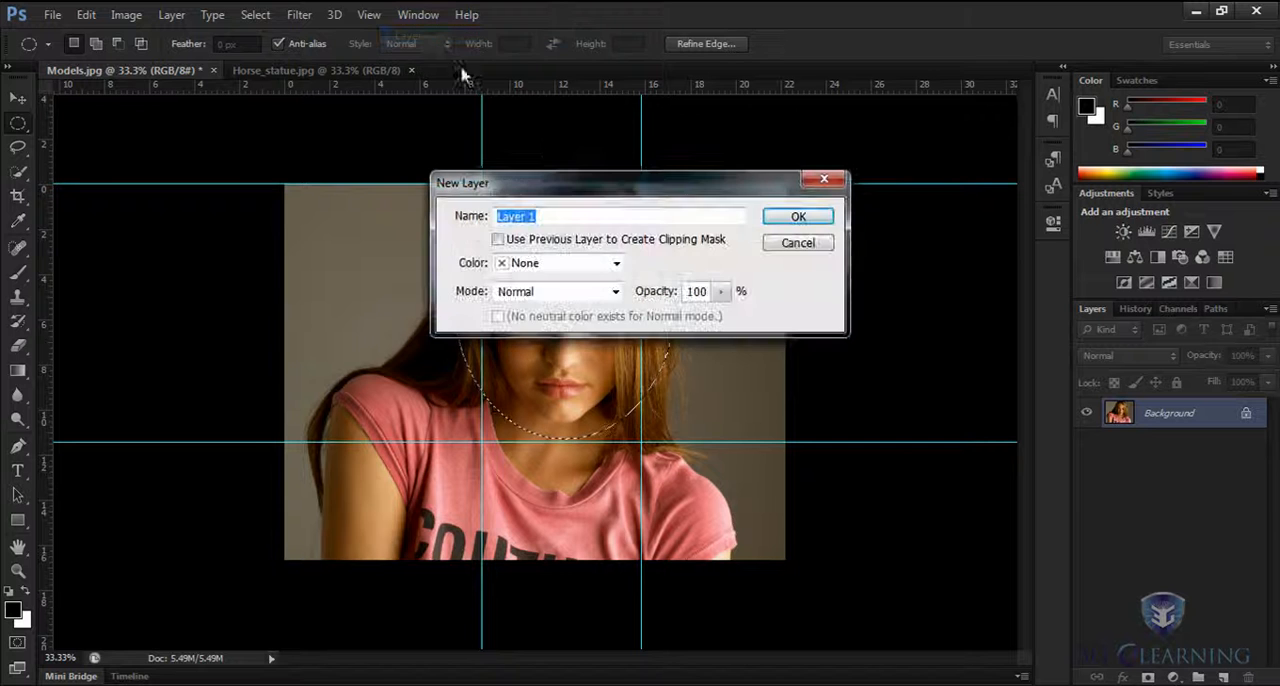
{"action": "key", "text": "Return"}
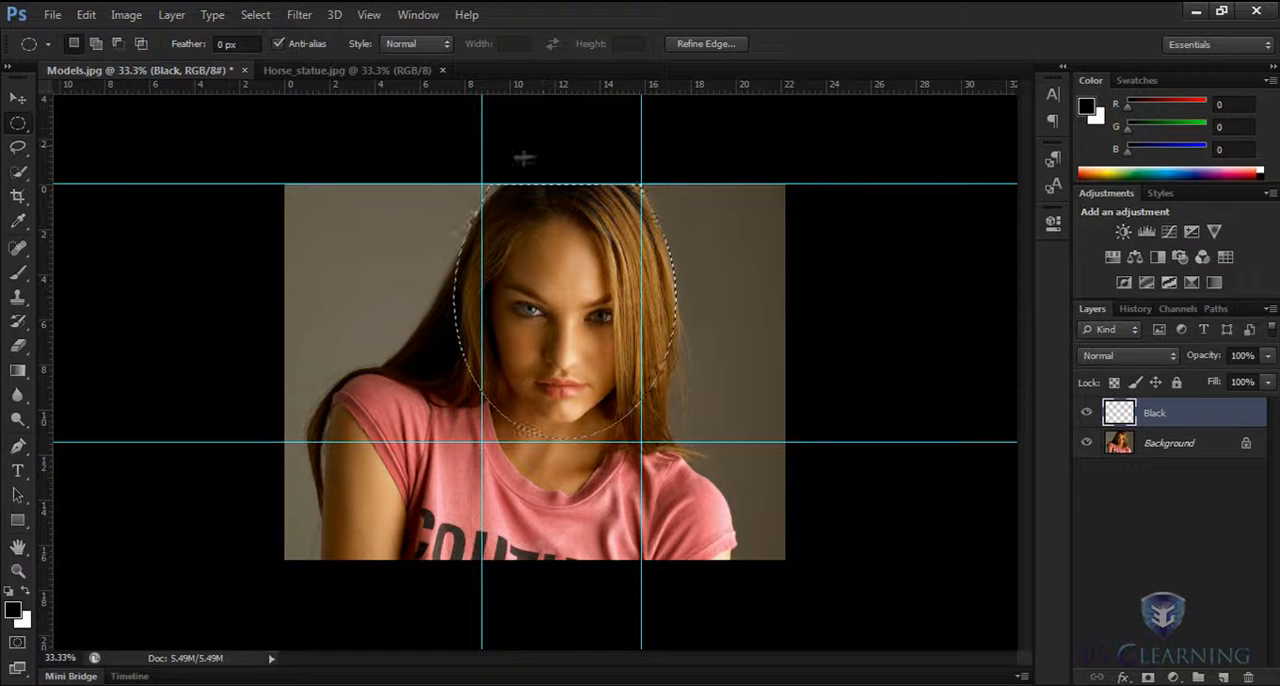
Try filling the feathered face selection with black at 100% opacity in Normal mode, and undo the fill.
{"action": "left_click", "coordinate": [87, 14]}
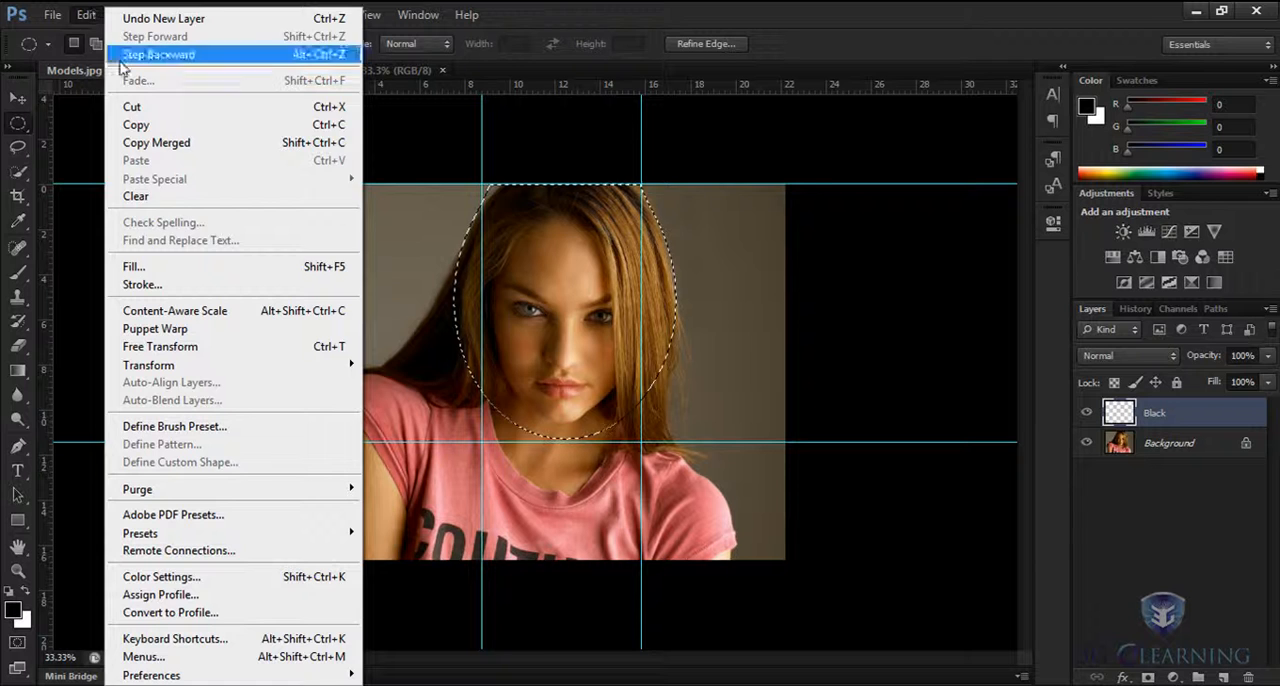
{"action": "left_click", "coordinate": [140, 266]}
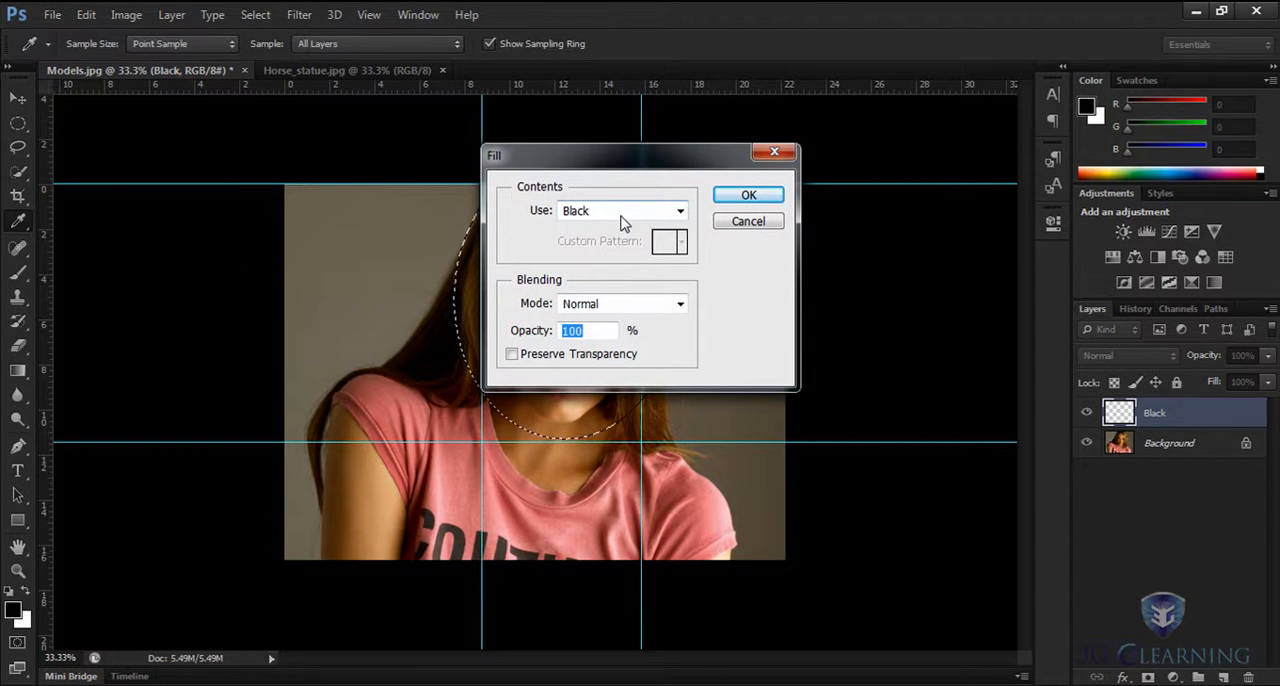
{"action": "left_click", "coordinate": [750, 196]}
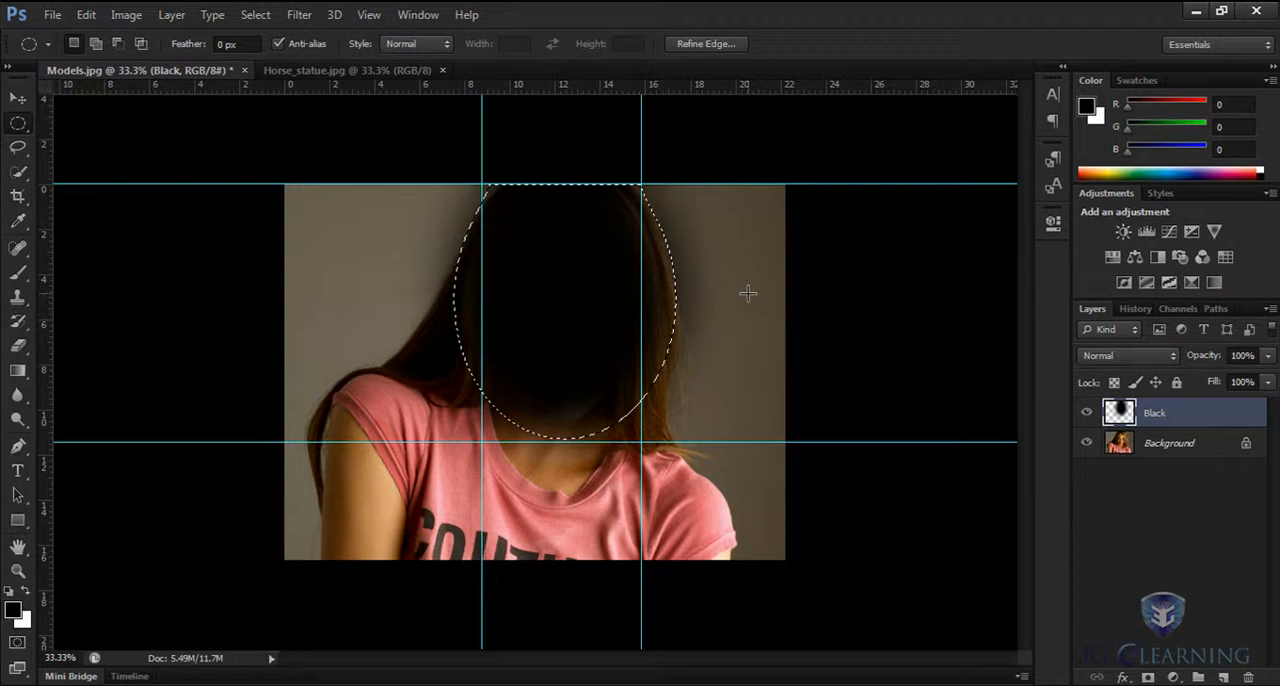
{"action": "left_click", "coordinate": [86, 15]}
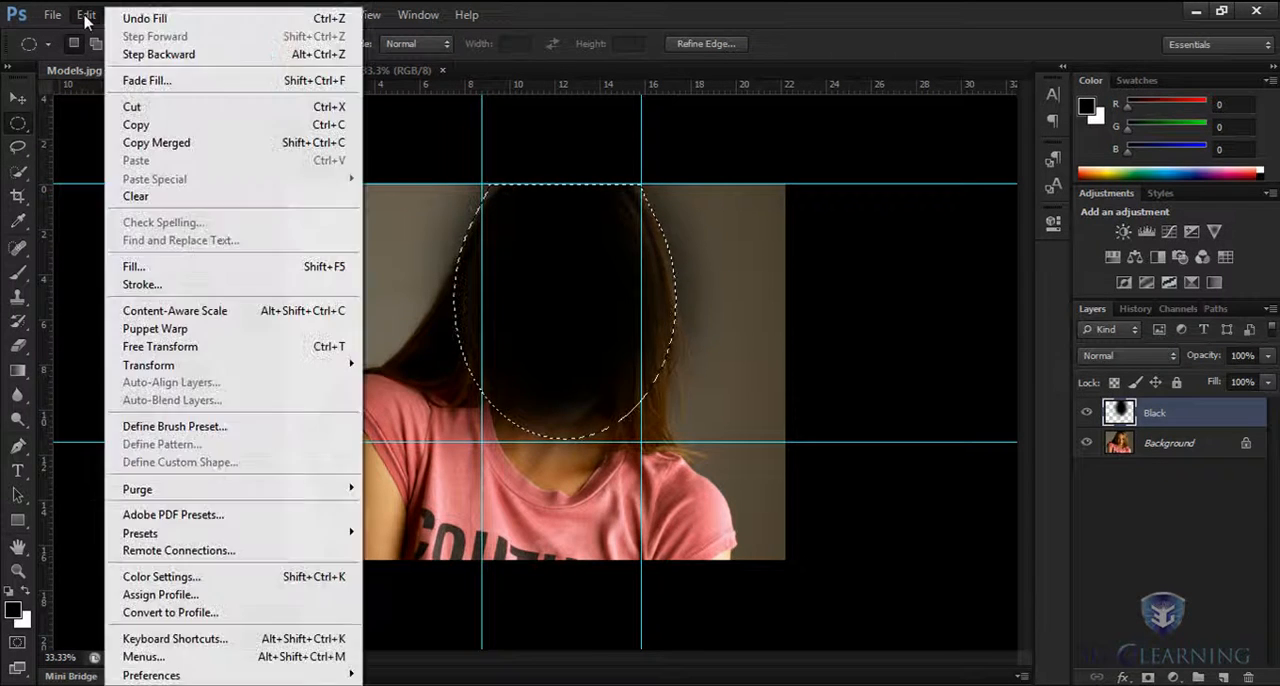
{"action": "left_click", "coordinate": [145, 19]}
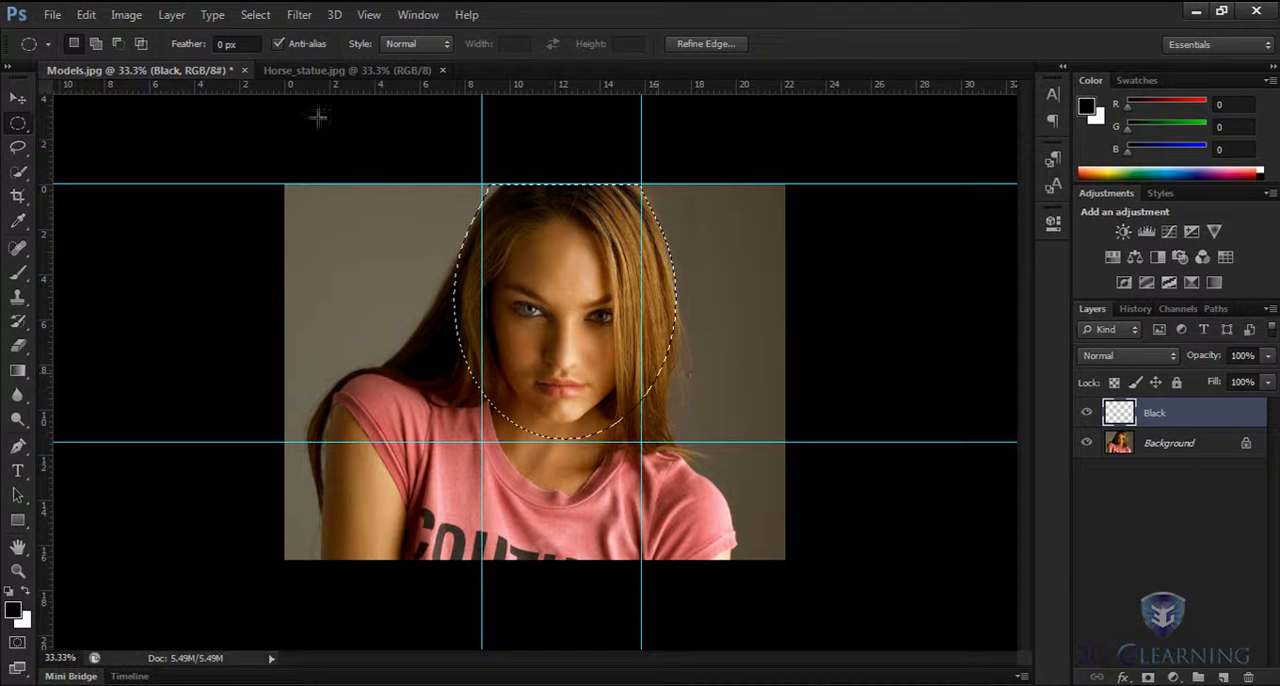
Invert the face selection and fill the surrounding area on the Black layer with black at 100% opacity in Normal mode.
{"action": "left_click", "coordinate": [258, 15]}
{"action": "left_click", "coordinate": [268, 90]}
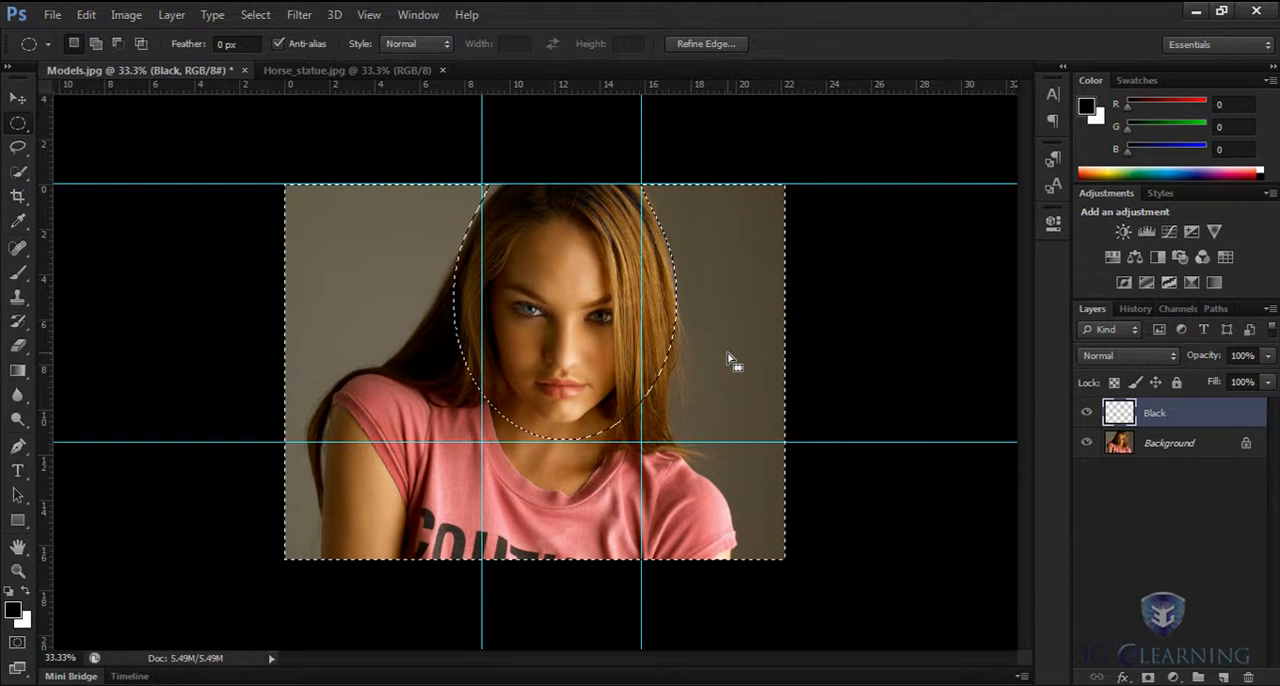
{"action": "left_click", "coordinate": [86, 14]}
{"action": "left_click", "coordinate": [163, 272]}
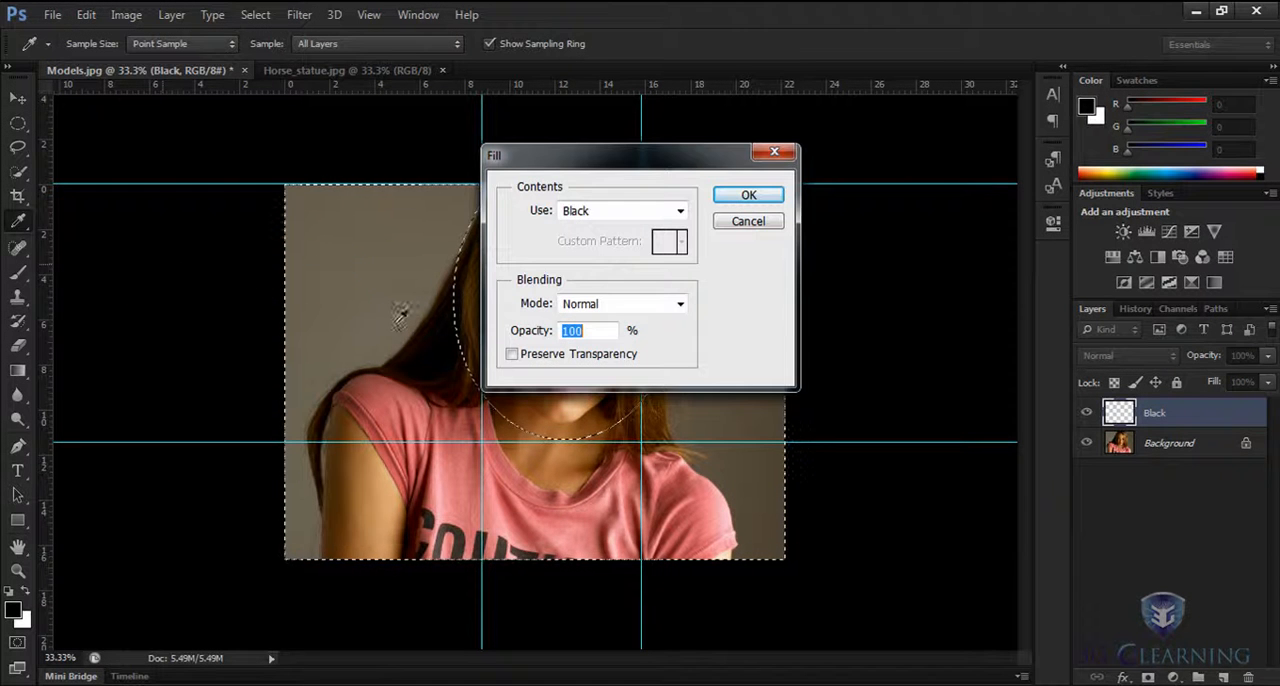
{"action": "left_click", "coordinate": [748, 195]}
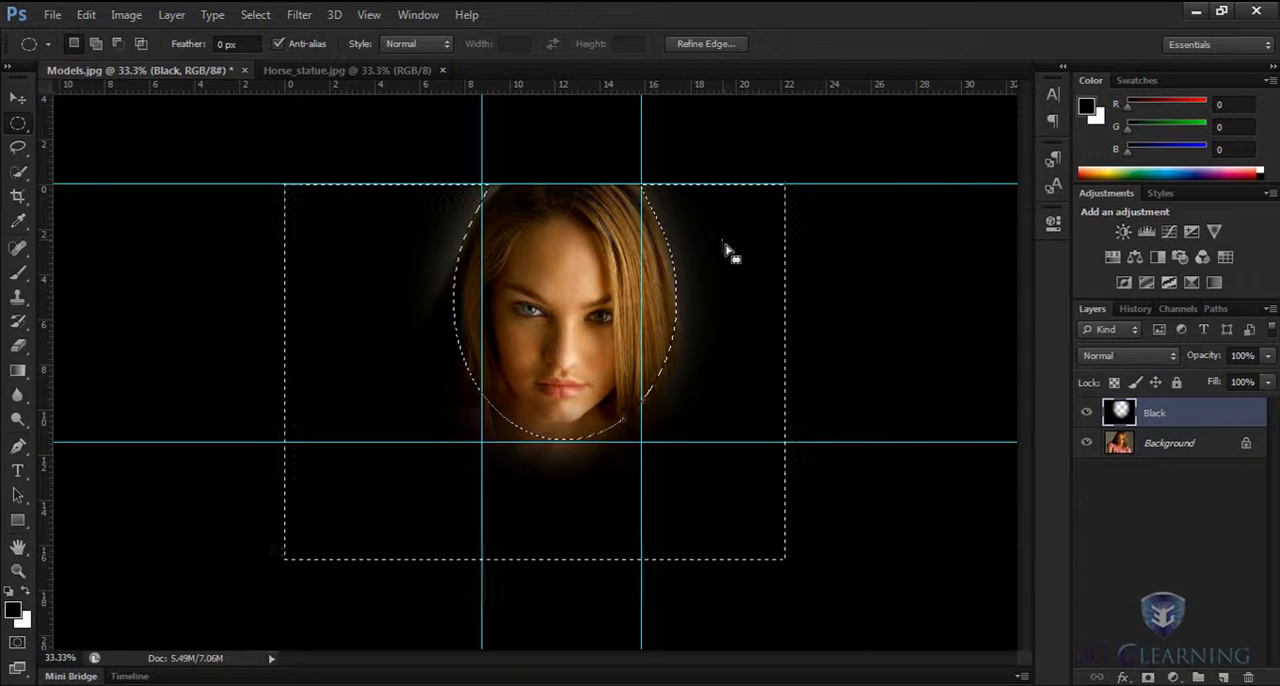
Hide the guides and the selection outline over the model photo.
{"action": "left_click", "coordinate": [369, 16]}
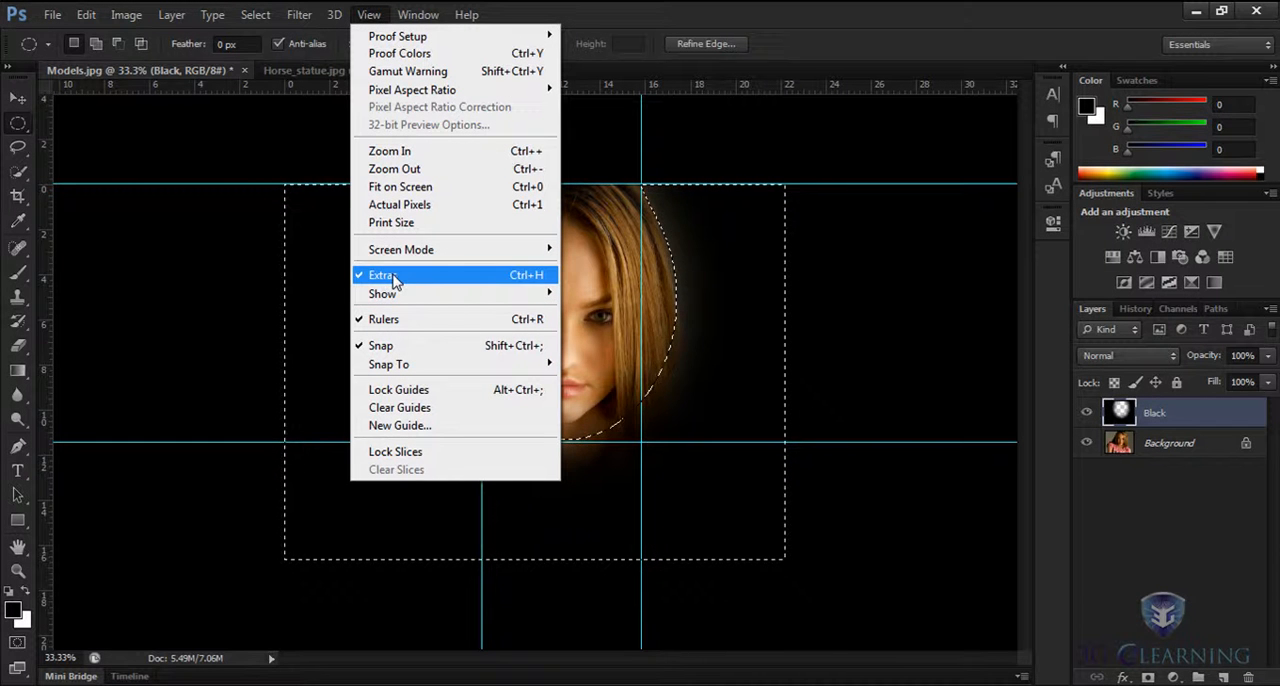
{"action": "left_click", "coordinate": [760, 284]}
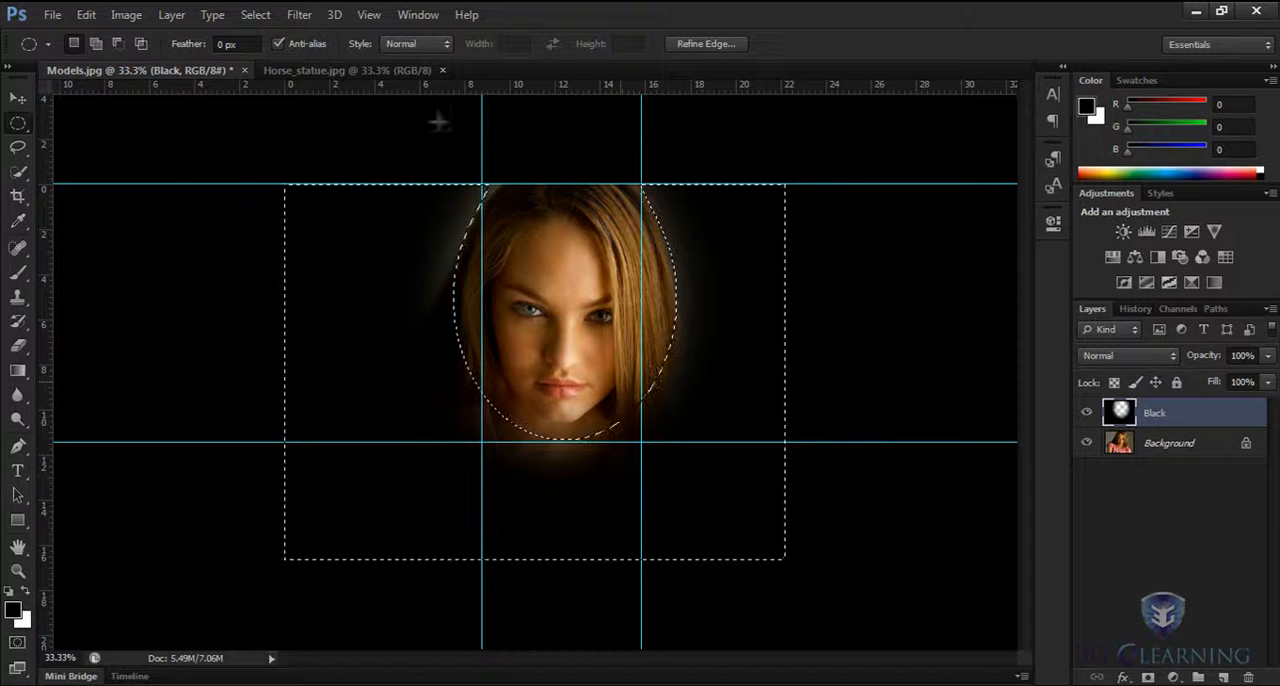
{"action": "left_click", "coordinate": [369, 14]}
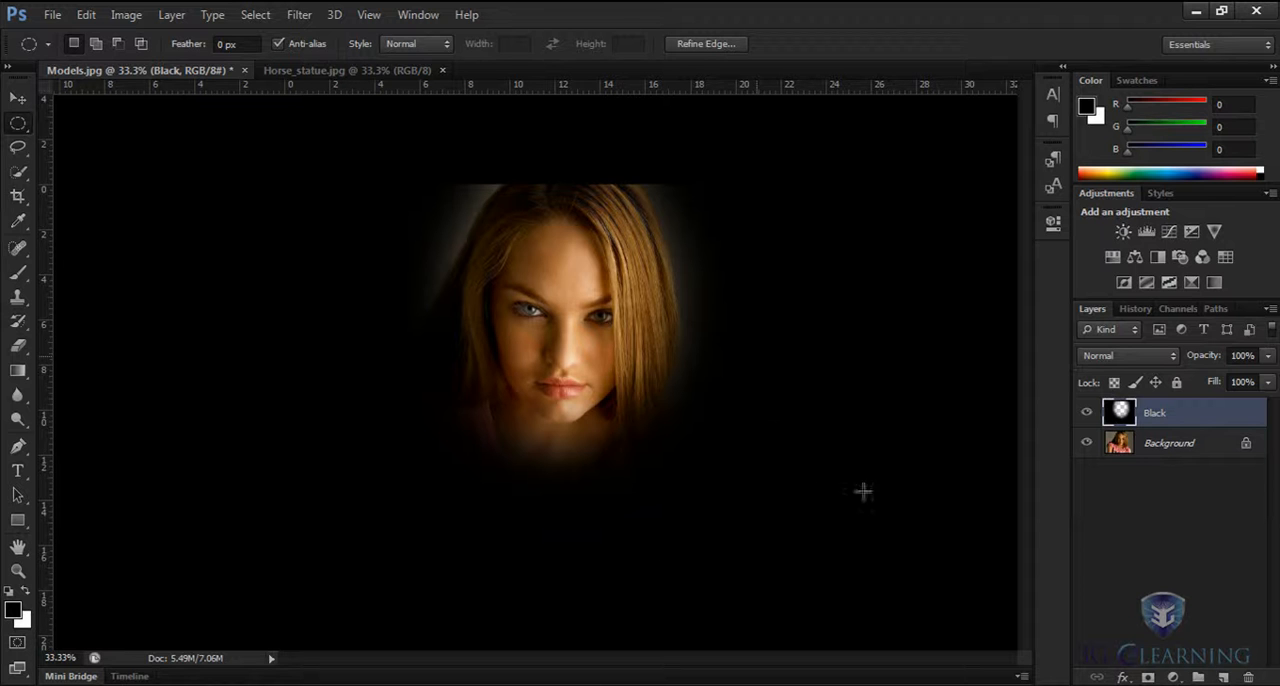
Lower the Black layer's opacity to 83%.
{"action": "left_click", "coordinate": [1267, 356]}
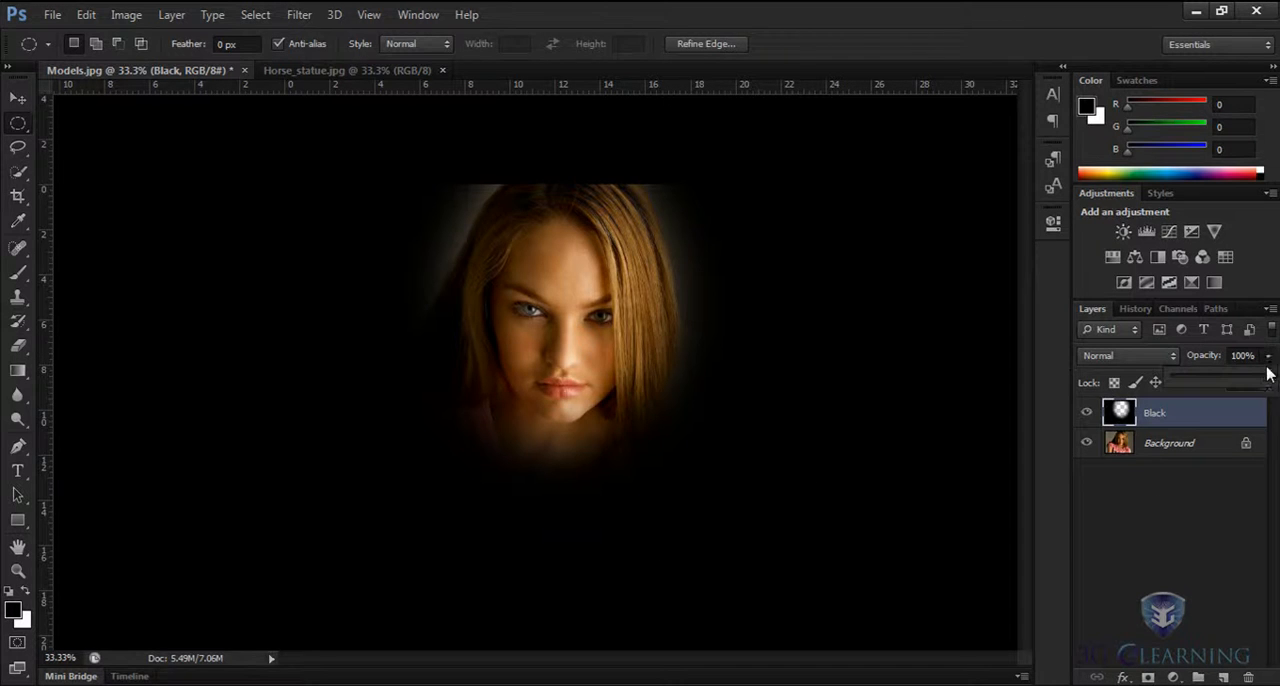
{"action": "mouse_move", "coordinate": [1268, 377]}
{"action": "left_mouse_down"}
{"action": "mouse_move", "coordinate": [1207, 388]}
{"action": "mouse_move", "coordinate": [1255, 385]}
{"action": "left_mouse_up"}
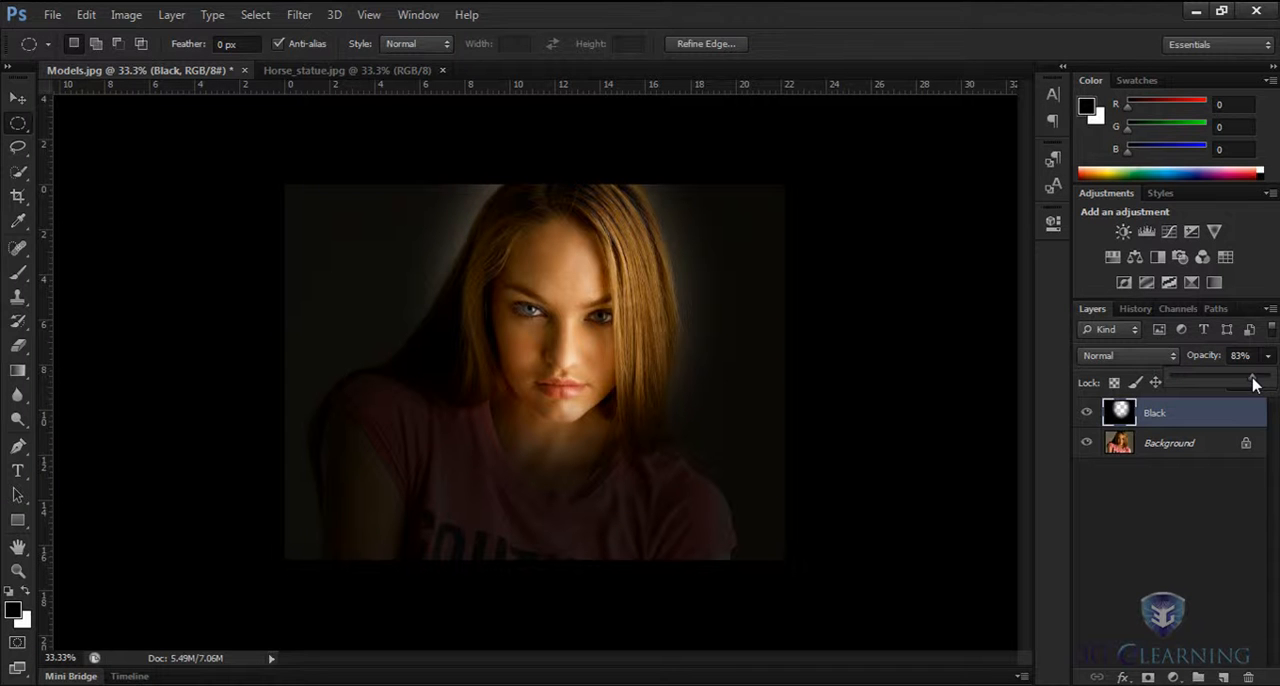
{"action": "left_click", "coordinate": [792, 399]}
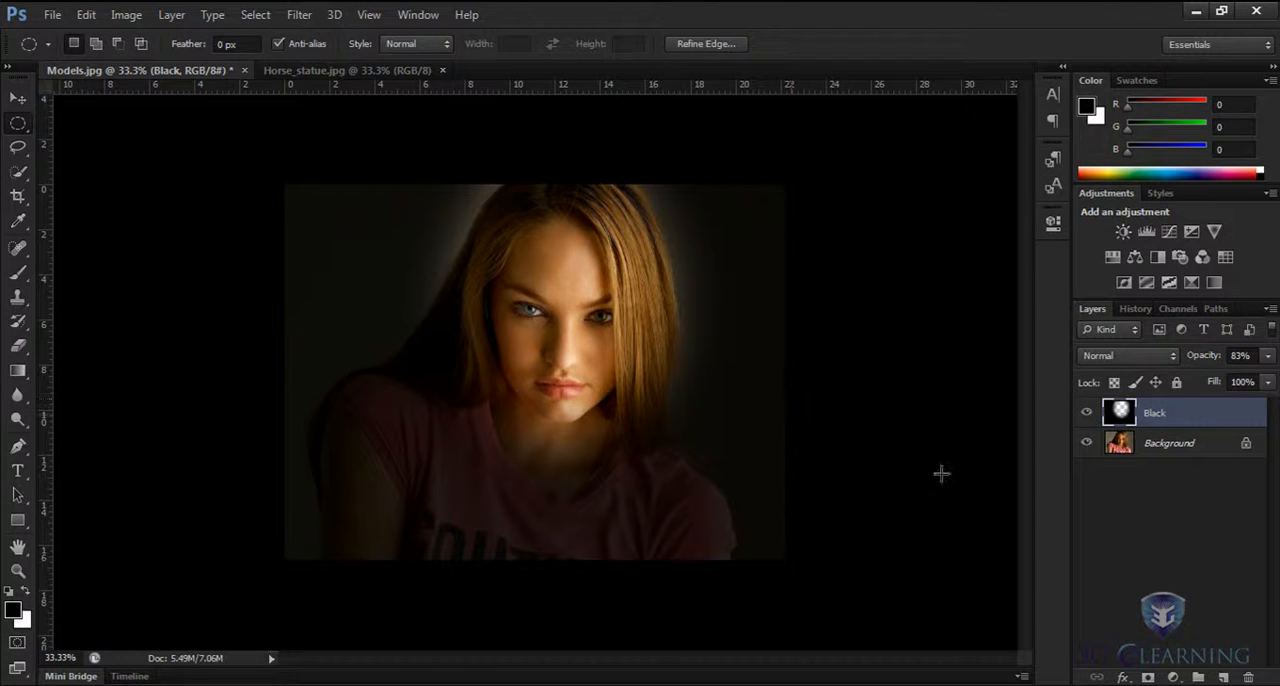